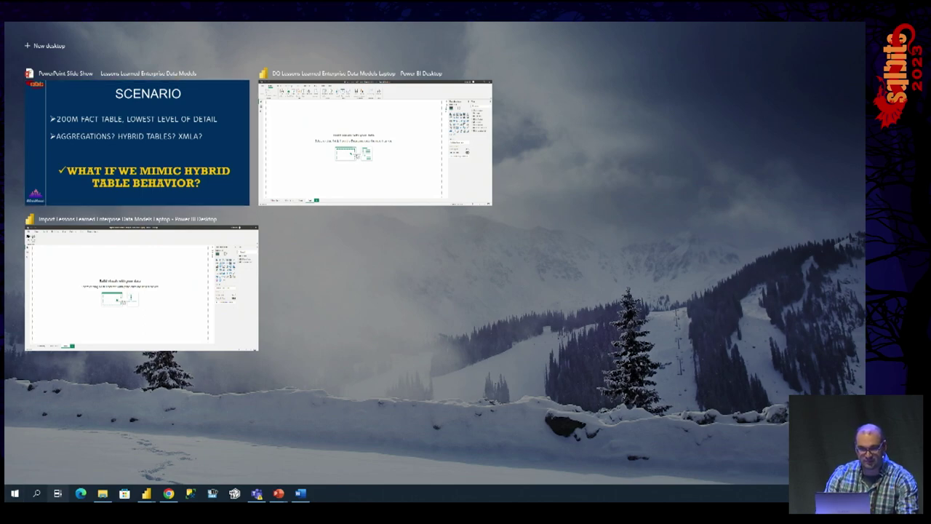
- Return to the full-screen PowerPoint slide show on the SCENARIO hybrid-table slide
{"action": "key", "text": "Return"}
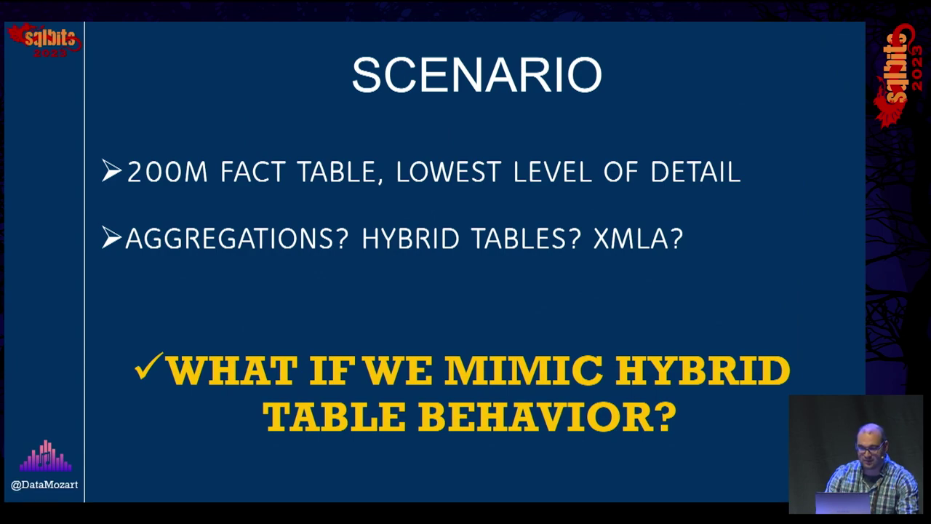
- Switch to the DQ Power BI Desktop window and maximize it to show the Blank page
{"action": "key", "text": "super+Tab"}
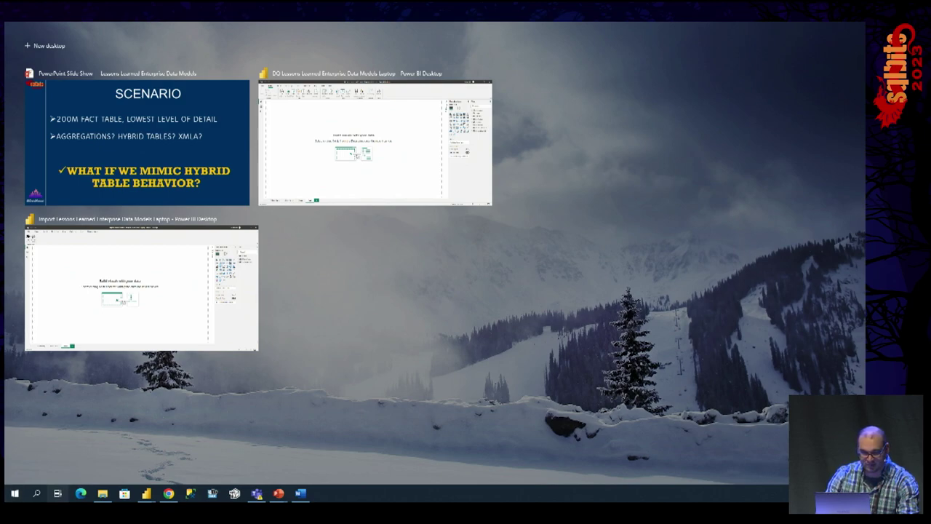
{"action": "key", "text": "Escape"}
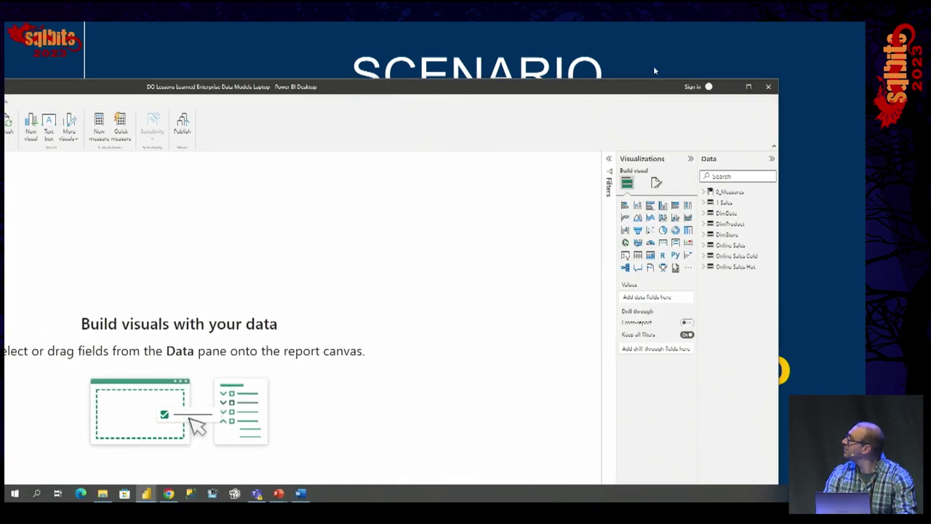
{"action": "left_click", "coordinate": [749, 86]}
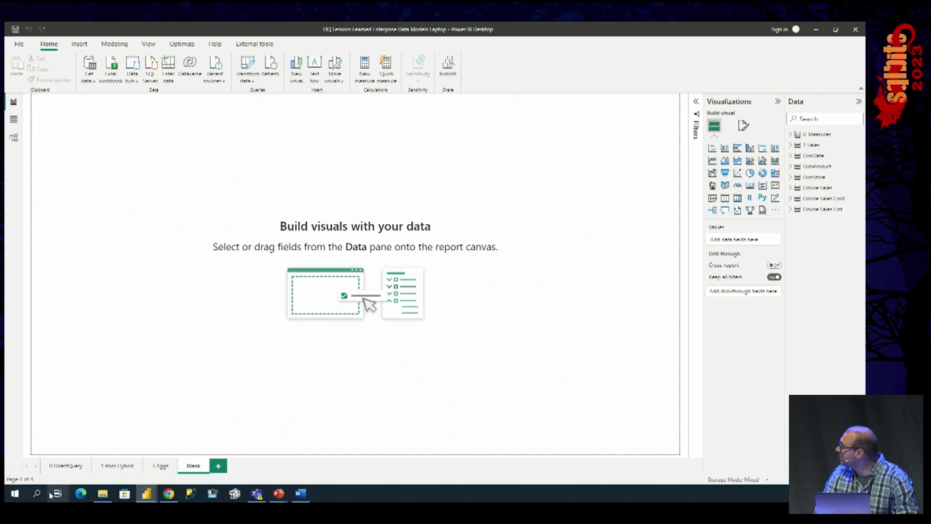
- Go to the 1 Poor Hybrid page and open Model view showing the tables linked to DimDate
{"action": "left_click", "coordinate": [106, 469]}
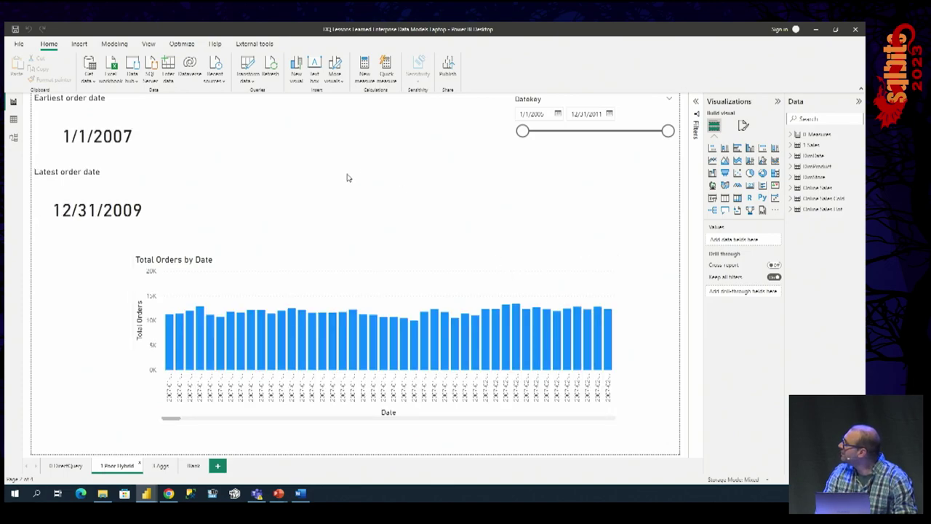
{"action": "left_click", "coordinate": [13, 137]}
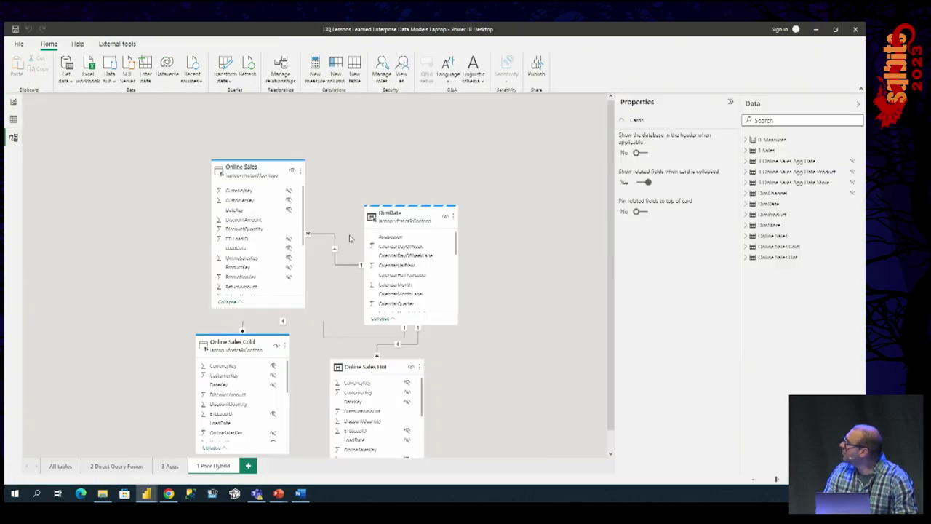
- Collapse the Properties pane and inspect the storage mode cards of the diagram's tables
{"action": "left_click", "coordinate": [730, 102]}
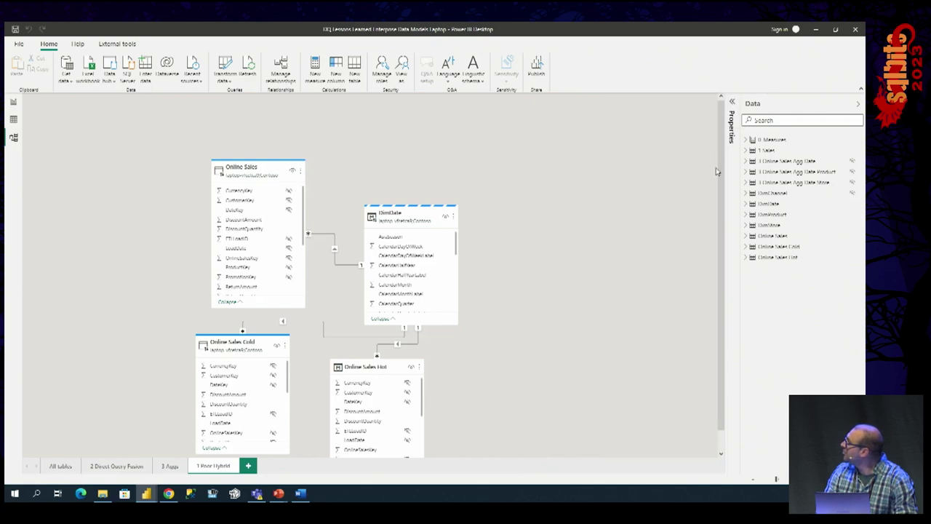
{"action": "scroll", "coordinate": [717, 211], "scroll_direction": "down", "scroll_amount": 1}
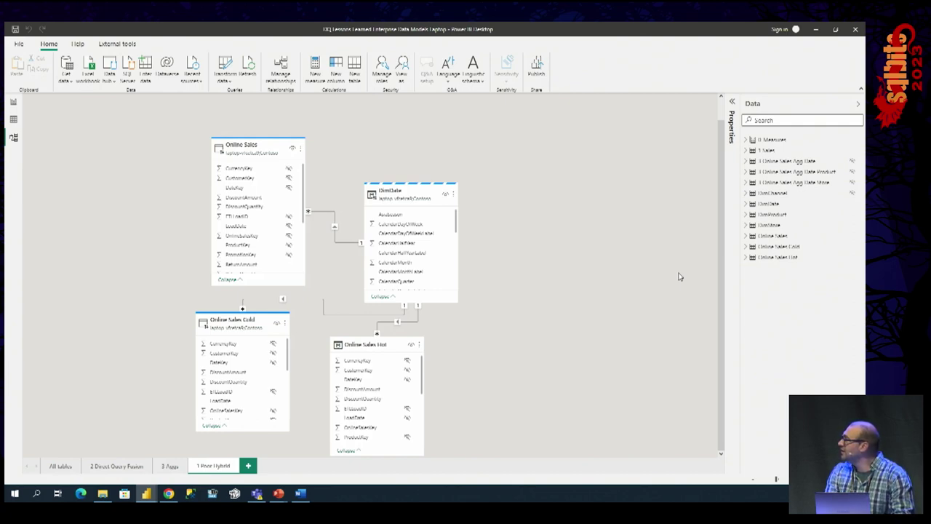
{"action": "mouse_move", "coordinate": [303, 147]}
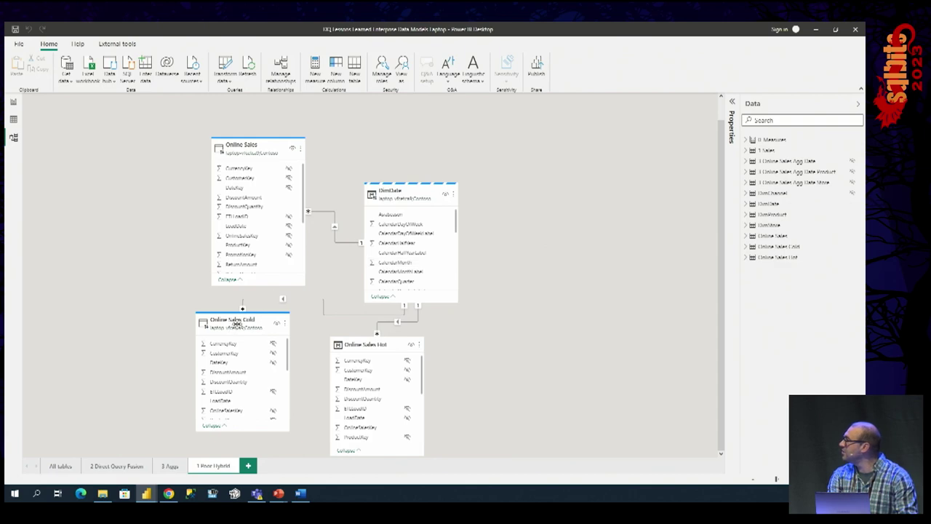
{"action": "mouse_move", "coordinate": [242, 322]}
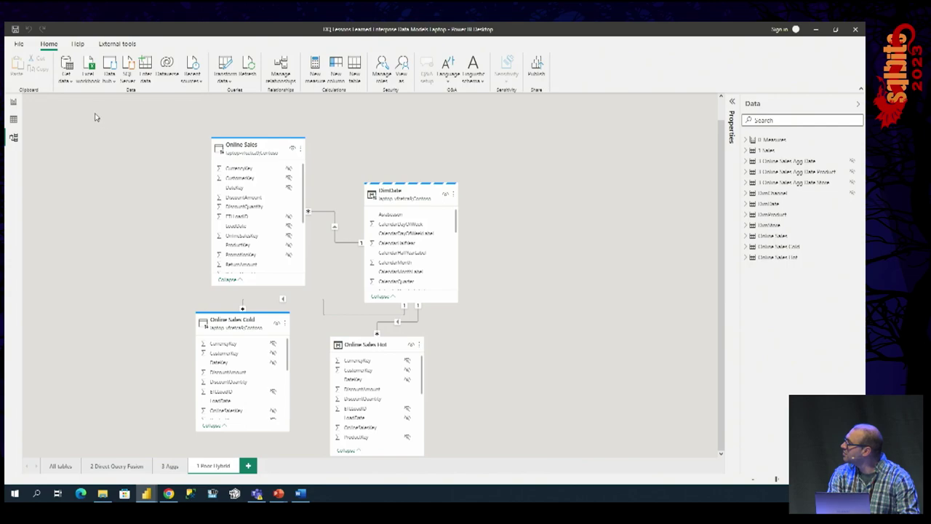
- On the 1 Poor Hybrid report, select the Total Orders by Date chart and inspect the Total Orders DAX
{"action": "left_click", "coordinate": [14, 102]}
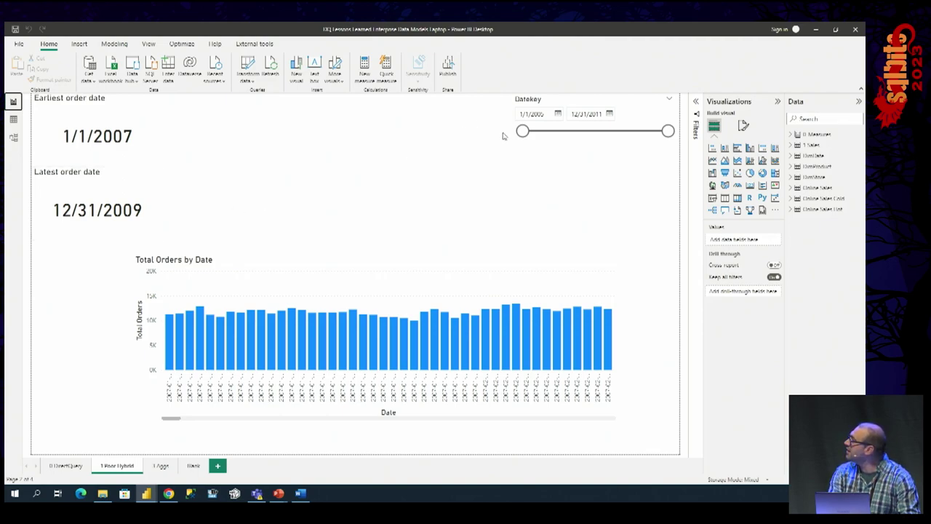
{"action": "left_click", "coordinate": [570, 296]}
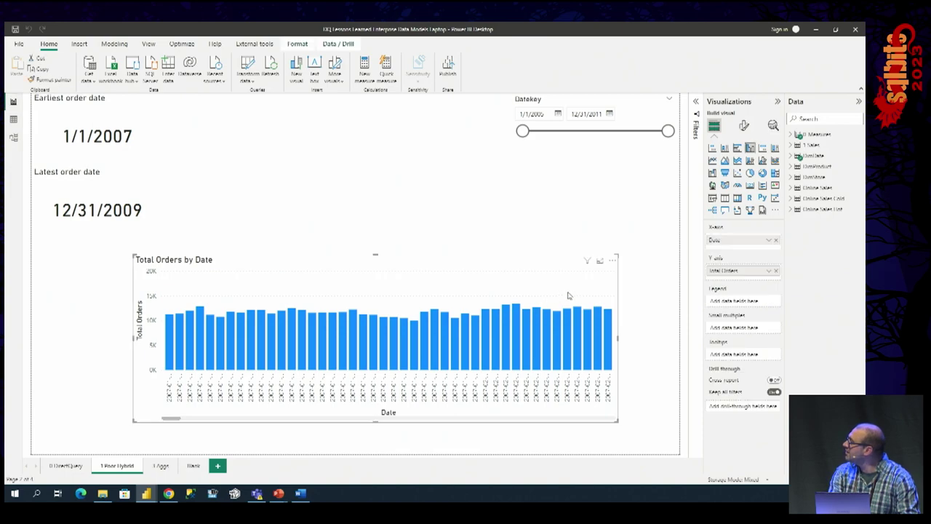
{"action": "left_click", "coordinate": [792, 136]}
{"action": "left_click", "coordinate": [825, 167]}
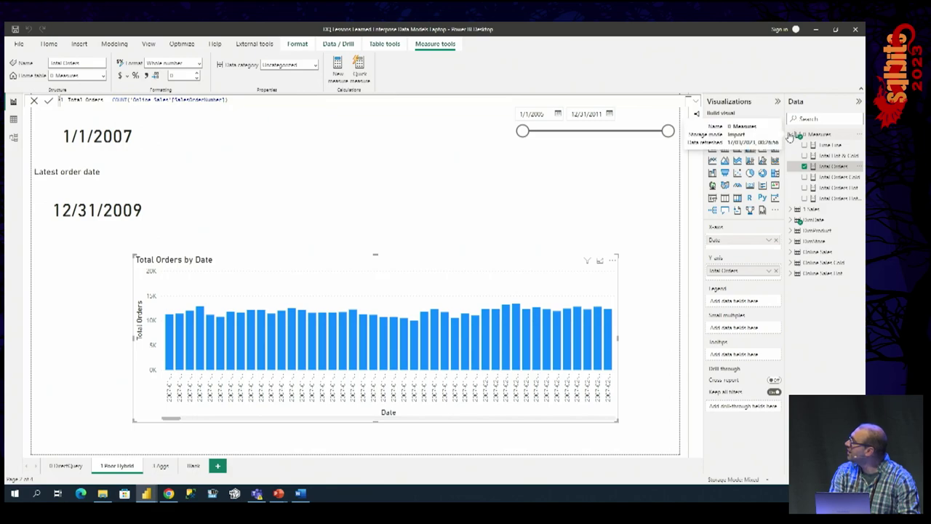
{"action": "left_click", "coordinate": [790, 136]}
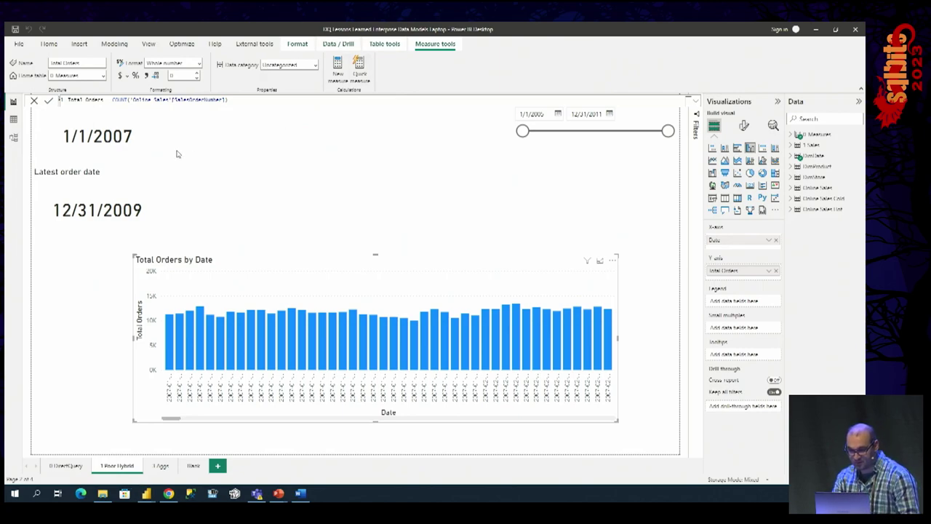
- Deselect the chart and bring up the display projection options
{"action": "key", "text": "super+Tab"}
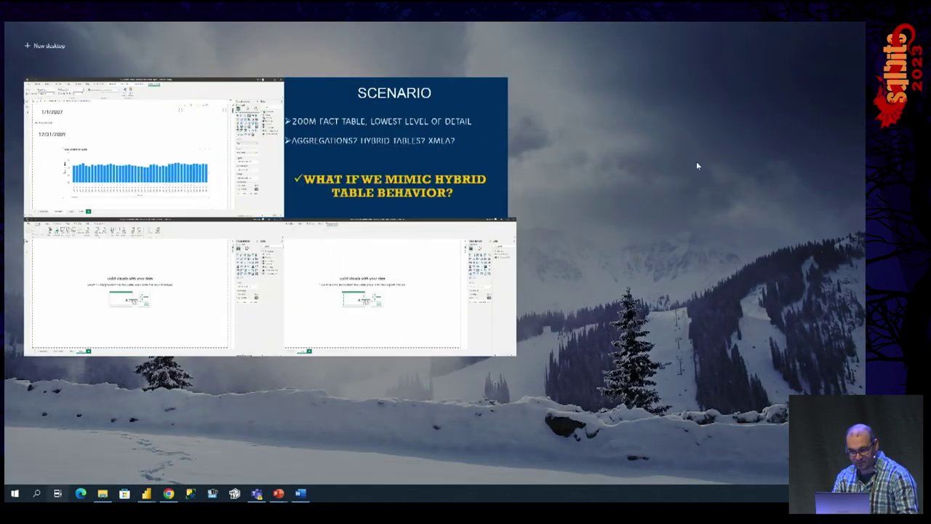
{"action": "key", "text": "Escape"}
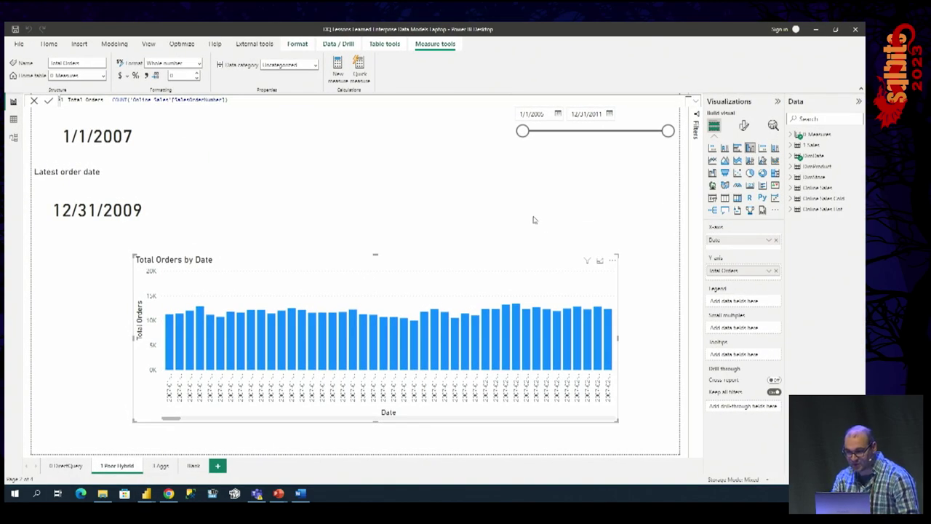
{"action": "left_click", "coordinate": [492, 248]}
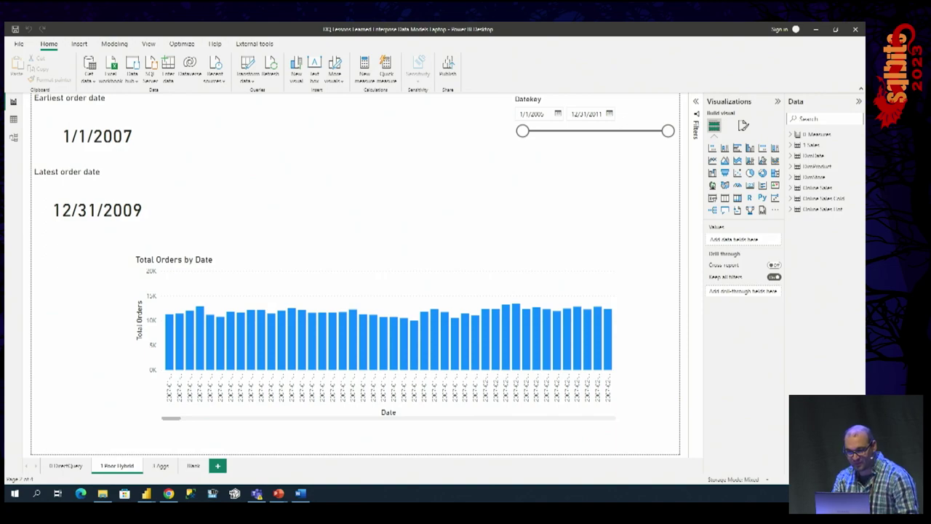
{"action": "key", "text": "super+p"}
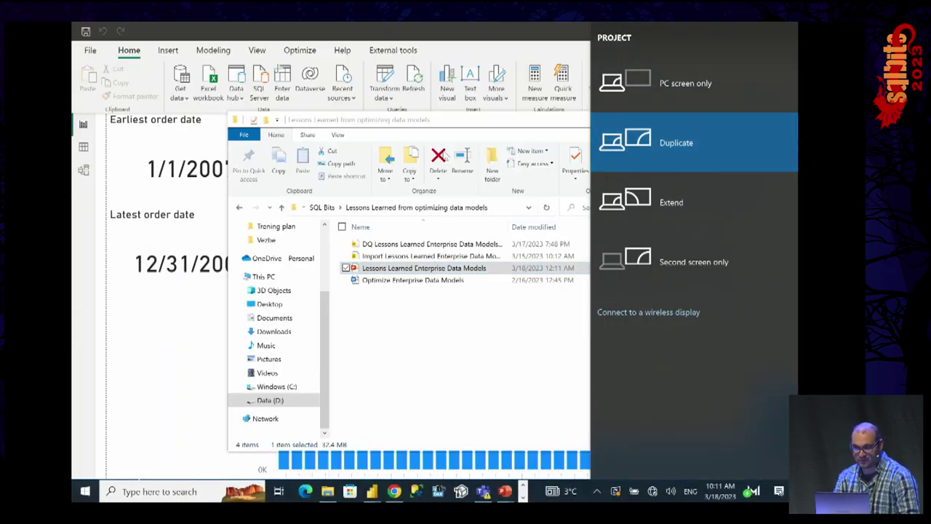
- Select the Total Orders by Date chart and show the Performance analyzer pane from the View ribbon
{"action": "left_click", "coordinate": [206, 141]}
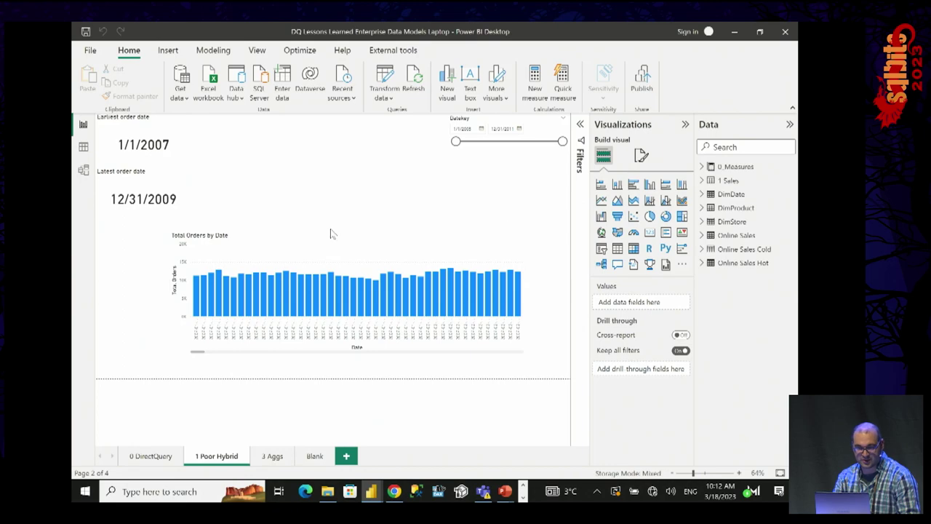
{"action": "left_click", "coordinate": [495, 241]}
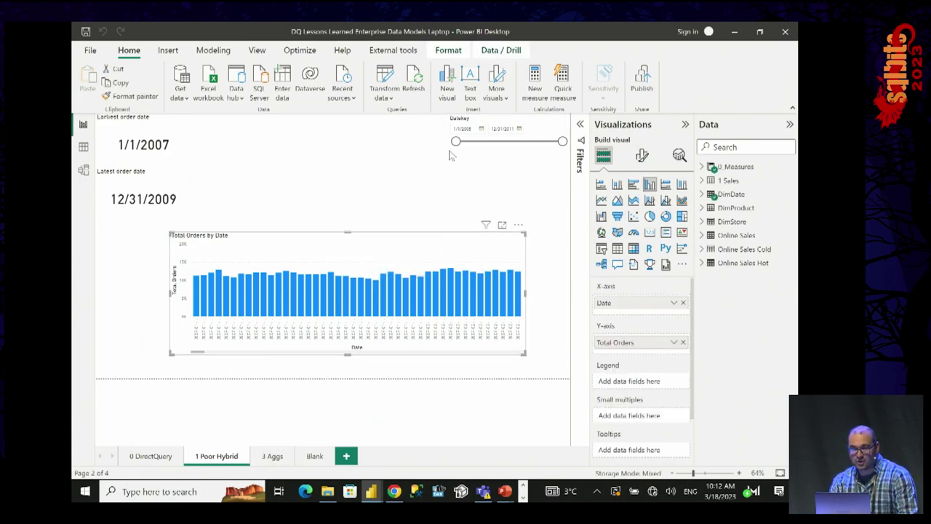
{"action": "left_click", "coordinate": [257, 50]}
{"action": "left_click", "coordinate": [597, 86]}
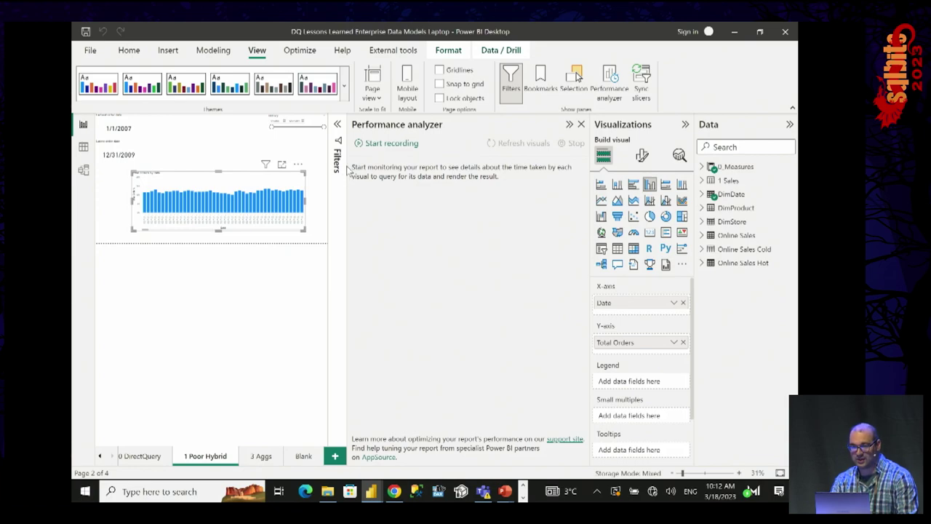
- Start recording, refresh visuals, and review the Total Orders by Date timing of 3282 ms
{"action": "left_click_drag", "start_coordinate": [348, 210], "coordinate": [475, 203]}
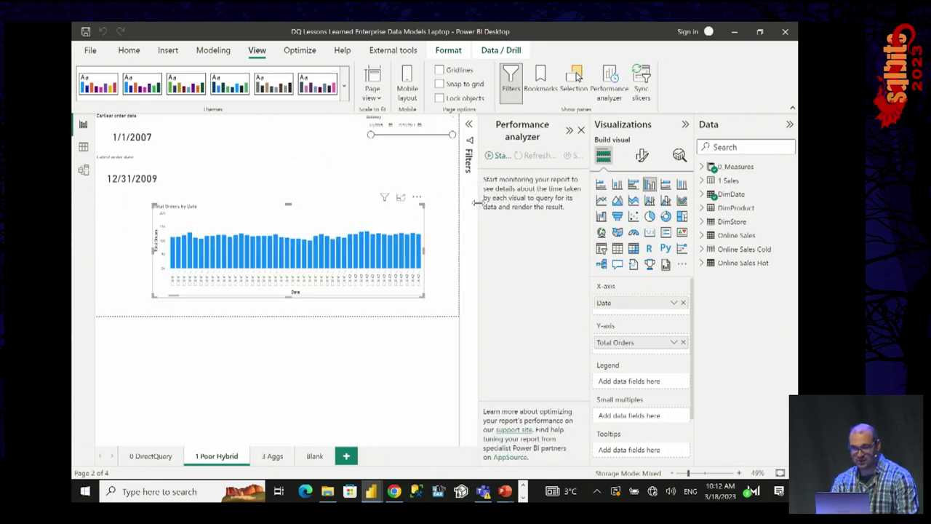
{"action": "left_click", "coordinate": [499, 155]}
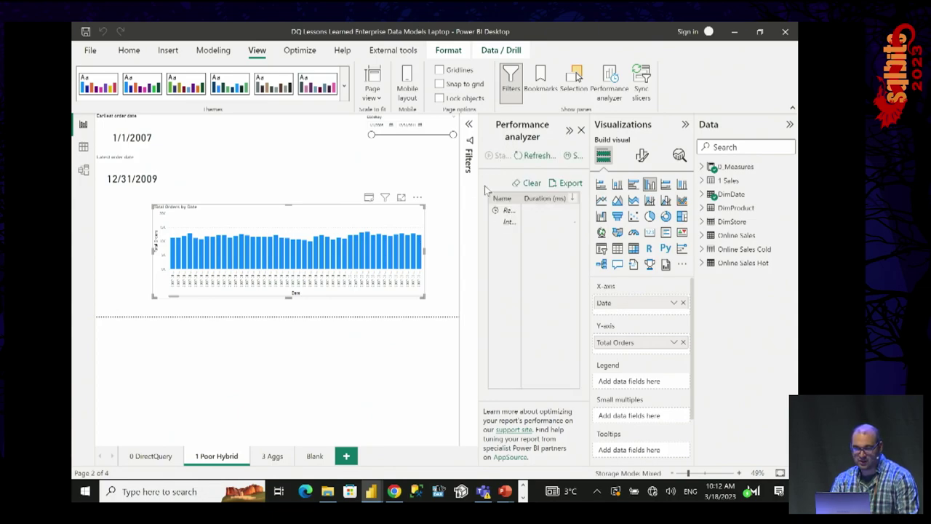
{"action": "left_click", "coordinate": [531, 156]}
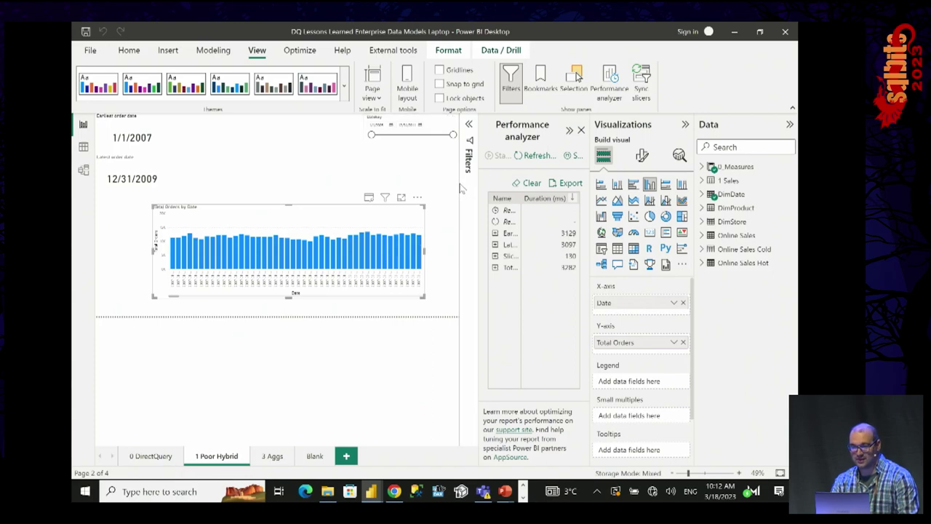
{"action": "left_click_drag", "start_coordinate": [473, 180], "coordinate": [382, 181]}
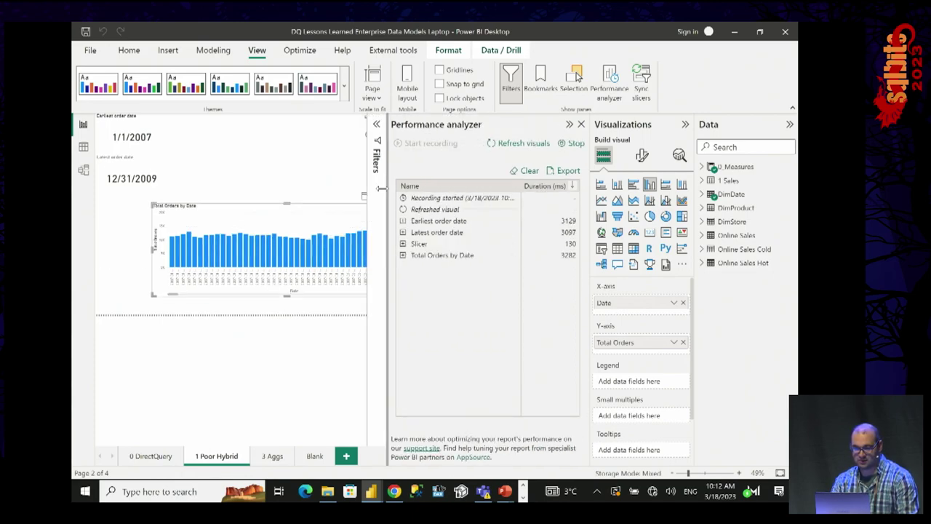
{"action": "left_click", "coordinate": [401, 254]}
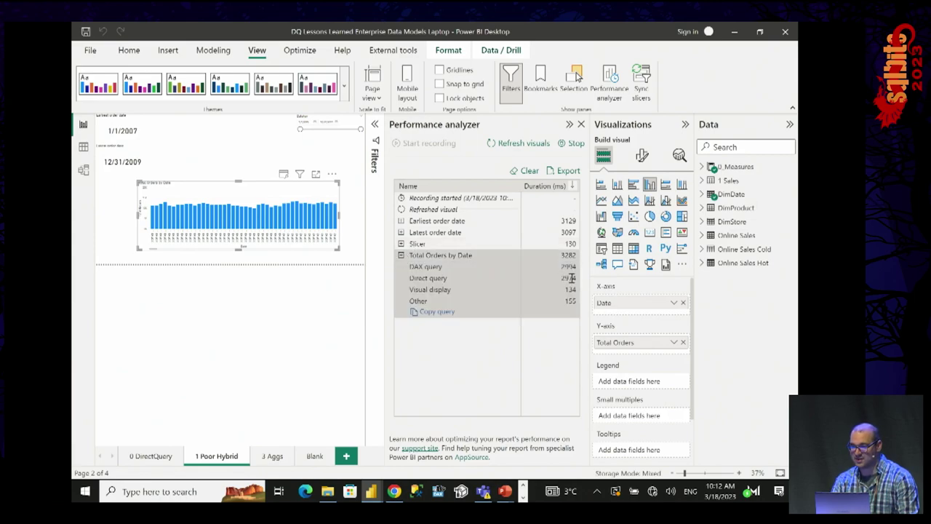
{"action": "left_click", "coordinate": [401, 255]}
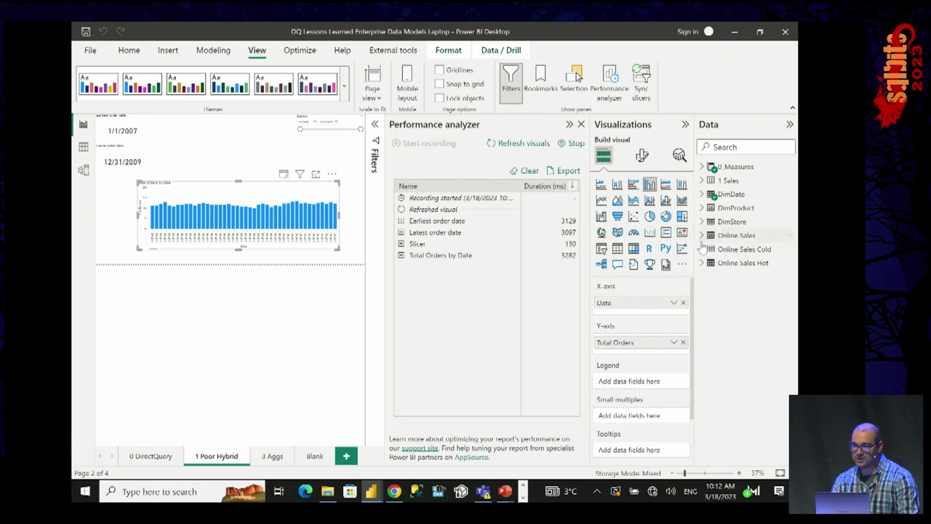
- Compare the Hot, Cold and Hot & Cold order measures' DAX, then add Total Orders Hot & Cold to the chart
{"action": "left_click", "coordinate": [702, 166]}
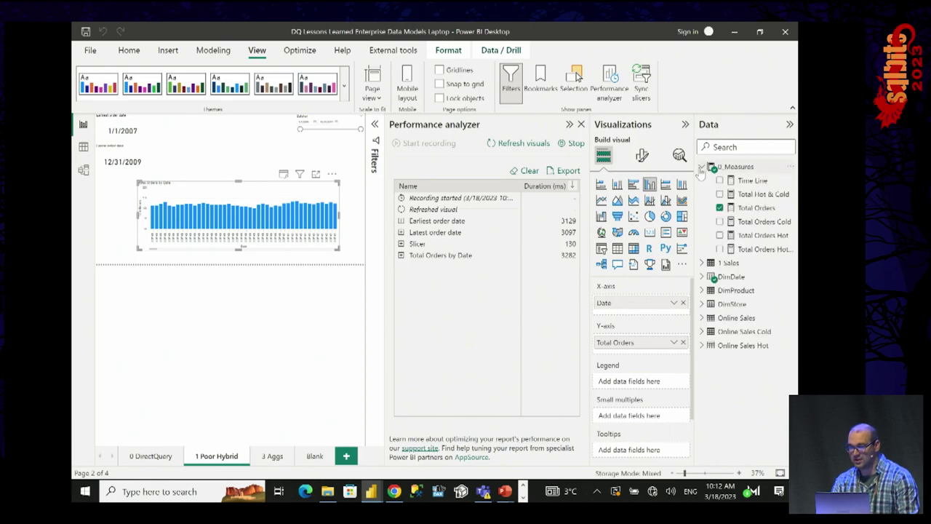
{"action": "left_click", "coordinate": [757, 235]}
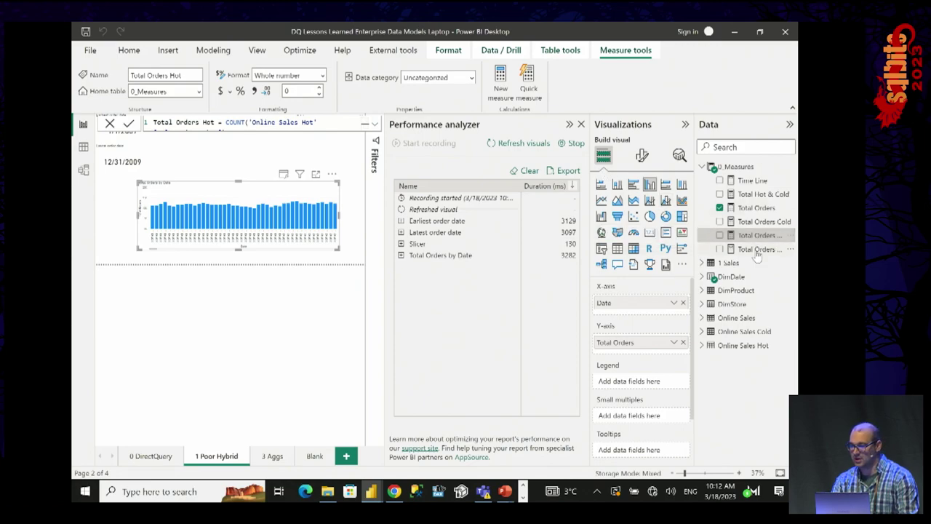
{"action": "left_click", "coordinate": [757, 250]}
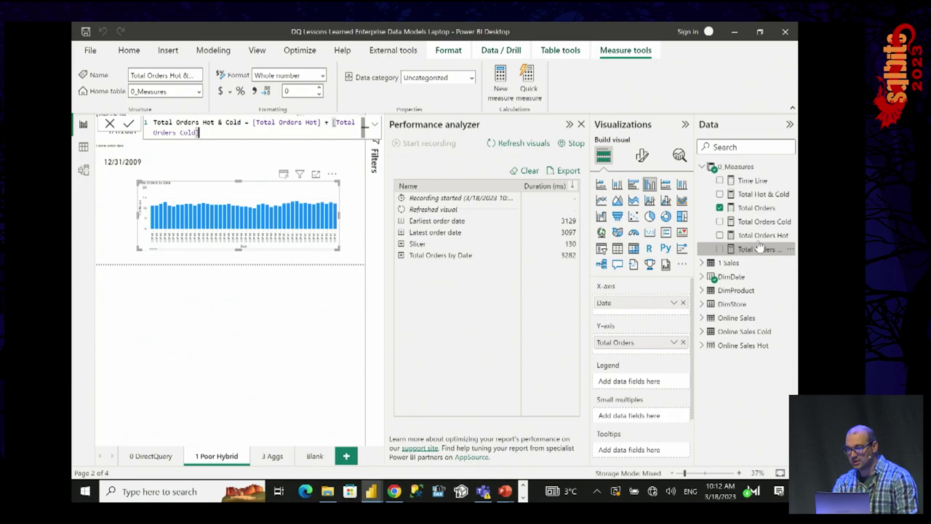
{"action": "left_click", "coordinate": [762, 227]}
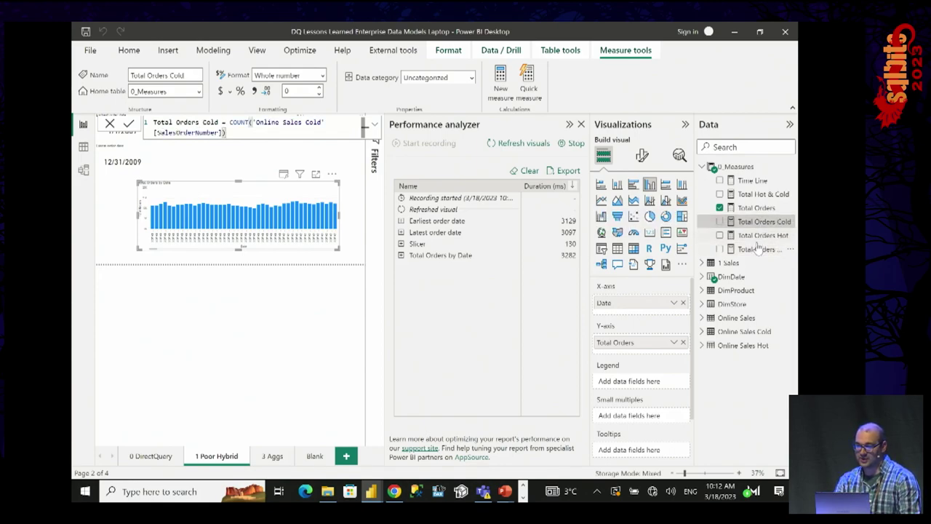
{"action": "left_click", "coordinate": [757, 250]}
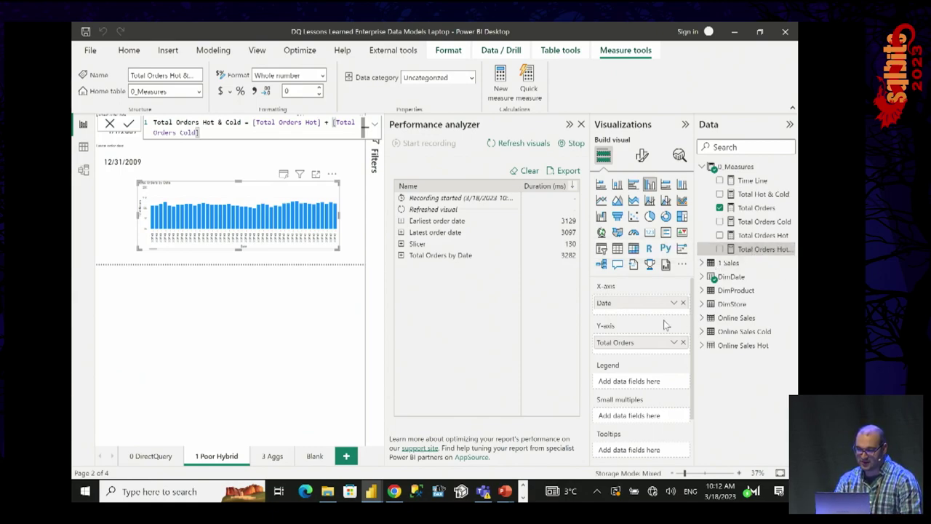
{"action": "left_click_drag", "start_coordinate": [759, 251], "coordinate": [646, 333]}
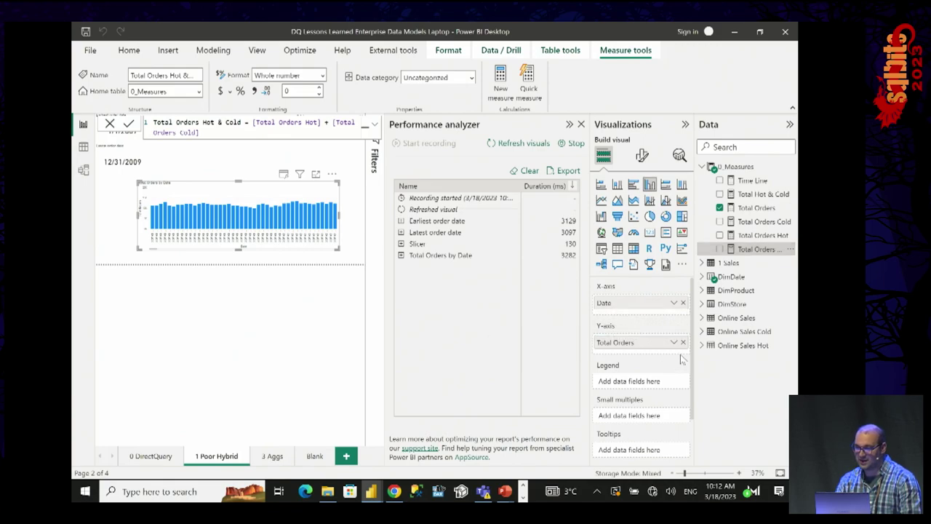
{"action": "left_click", "coordinate": [721, 250]}
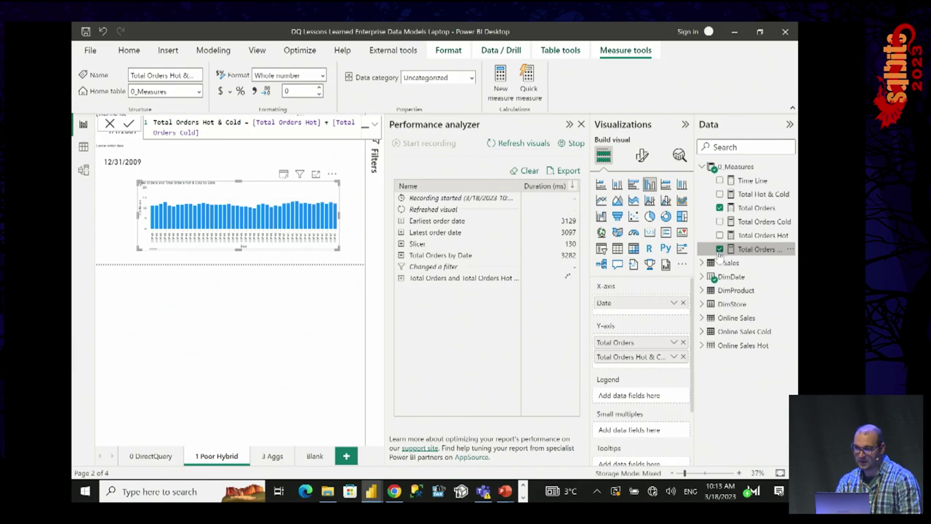
- Remove Total Orders from the Y-axis so the chart plots only Total Orders Hot & Cold
{"action": "left_click_drag", "start_coordinate": [619, 342], "coordinate": [480, 342]}
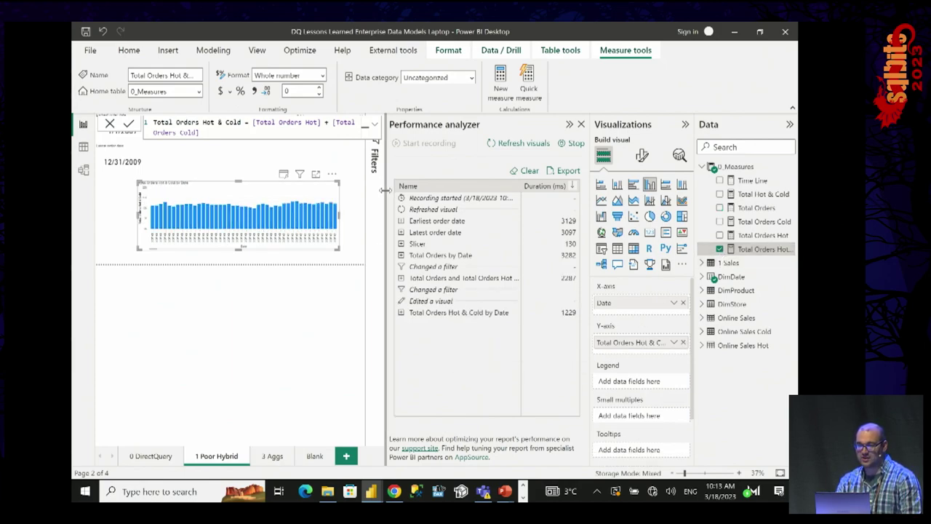
{"action": "left_click_drag", "start_coordinate": [385, 191], "coordinate": [451, 208]}
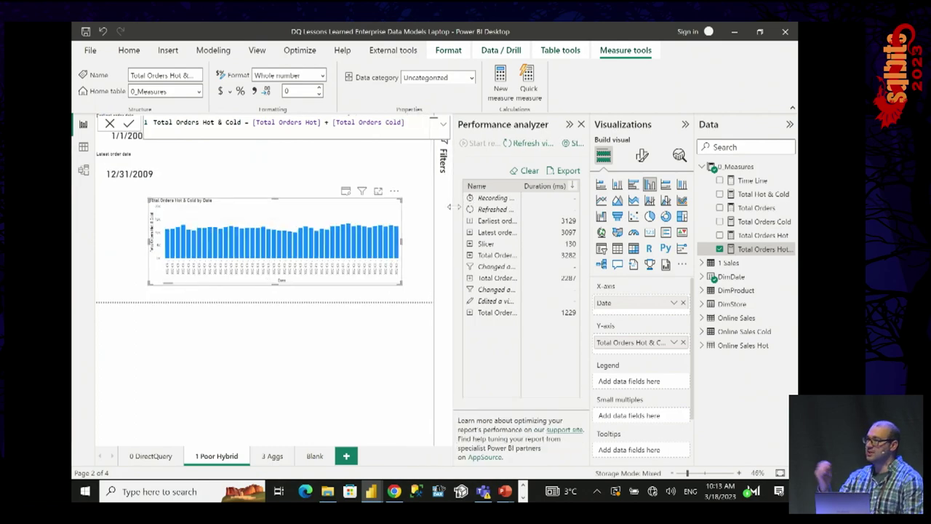
{"action": "left_click", "coordinate": [291, 322]}
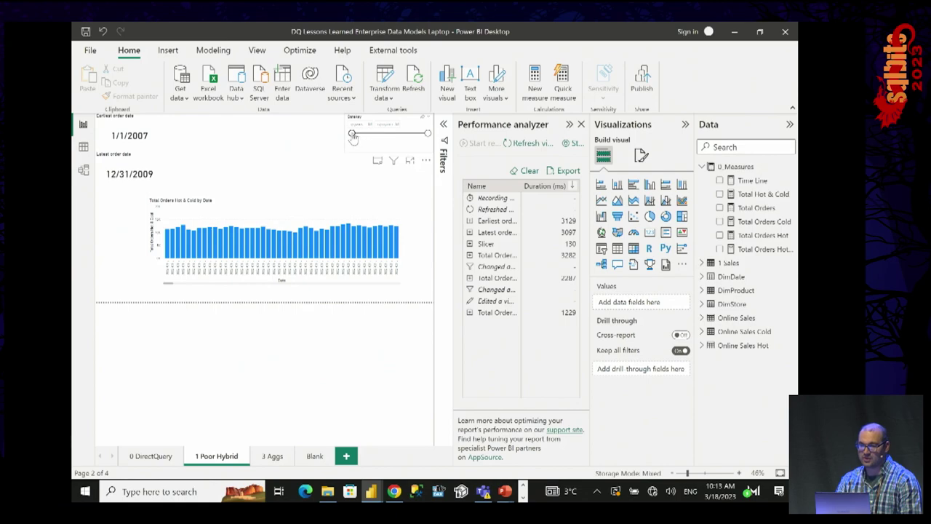
- Narrow the date slicer to 12/26/2009–12/31/2009 and expand the chart's new 195 ms timing row
{"action": "left_click_drag", "start_coordinate": [352, 133], "coordinate": [407, 140]}
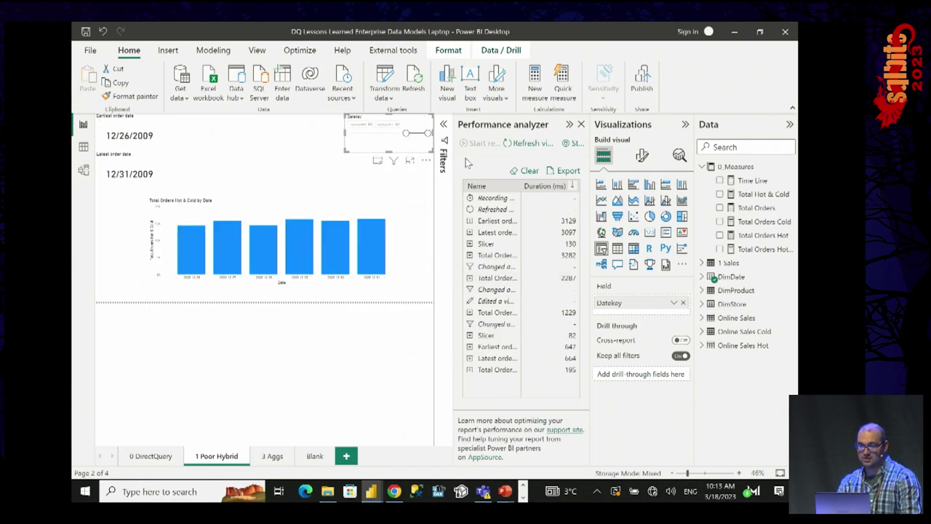
{"action": "left_click_drag", "start_coordinate": [452, 160], "coordinate": [428, 158]}
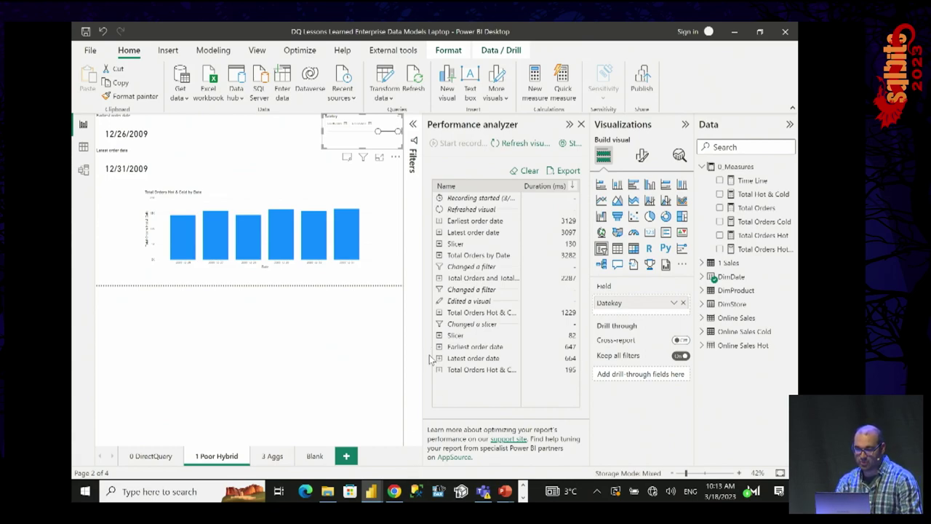
{"action": "left_click", "coordinate": [438, 371]}
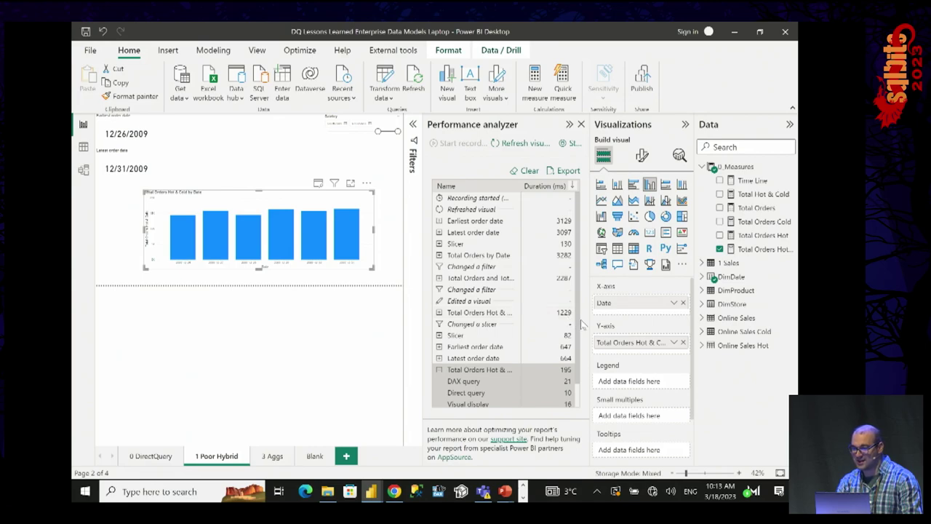
{"action": "left_click_drag", "start_coordinate": [579, 332], "coordinate": [576, 393]}
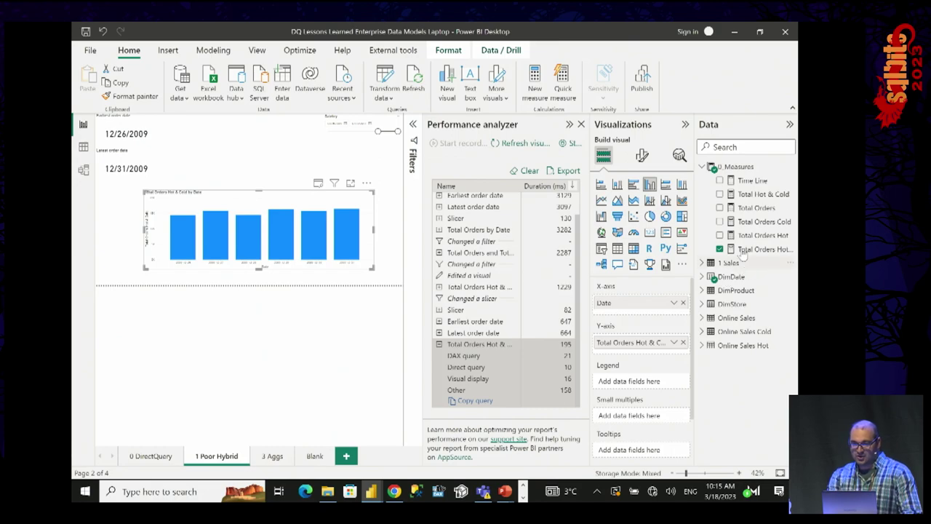
- Show the Time Line measure's DAX formula, built with EOMONTH on the latest 'Online Sales Hot'[DateKey]
{"action": "left_click", "coordinate": [752, 182]}
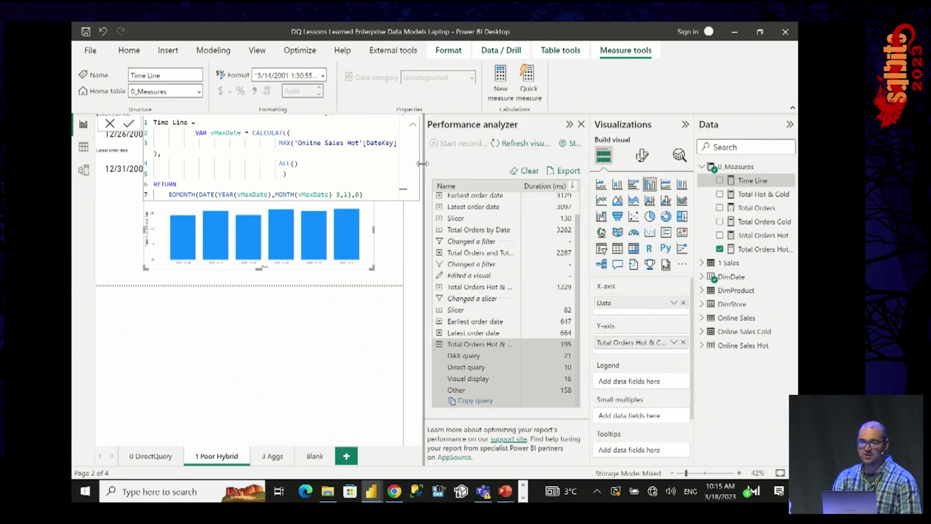
- Widen the canvas, highlight EOMONTH's 3,1 month-offset arguments, then collapse the Time Line formula to one line
{"action": "left_click_drag", "start_coordinate": [424, 161], "coordinate": [473, 172]}
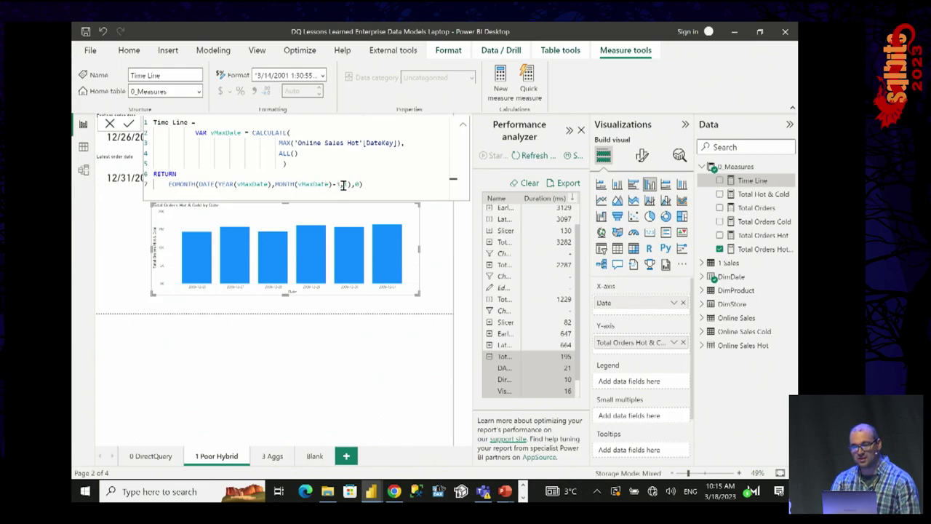
{"action": "left_click_drag", "start_coordinate": [337, 184], "coordinate": [350, 185]}
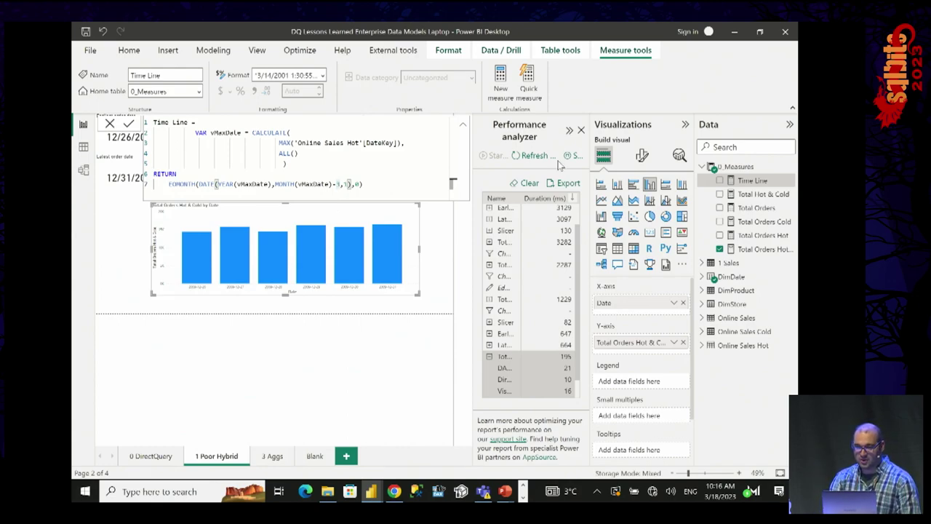
{"action": "left_click", "coordinate": [463, 126]}
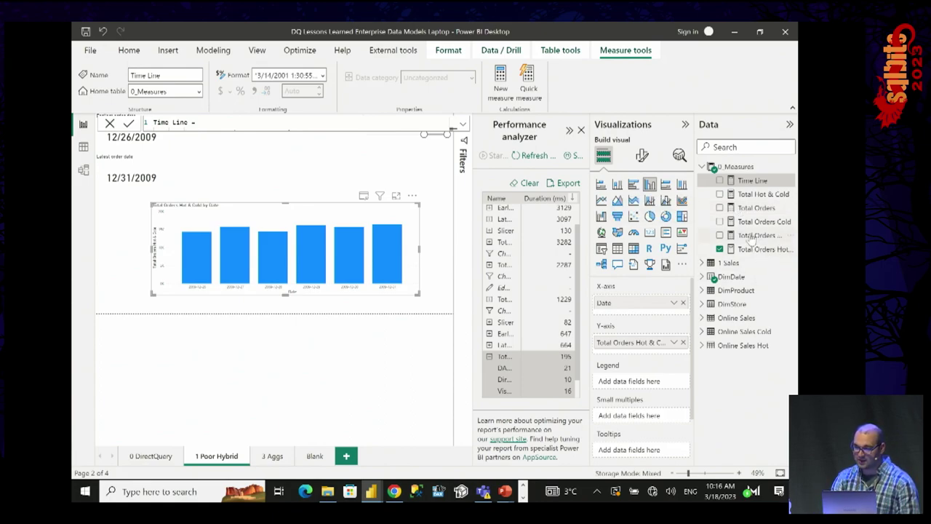
- Expand the Total Hot & Cold measure's full multi-line DAX to read it, then collapse it to one line
{"action": "left_click", "coordinate": [755, 194]}
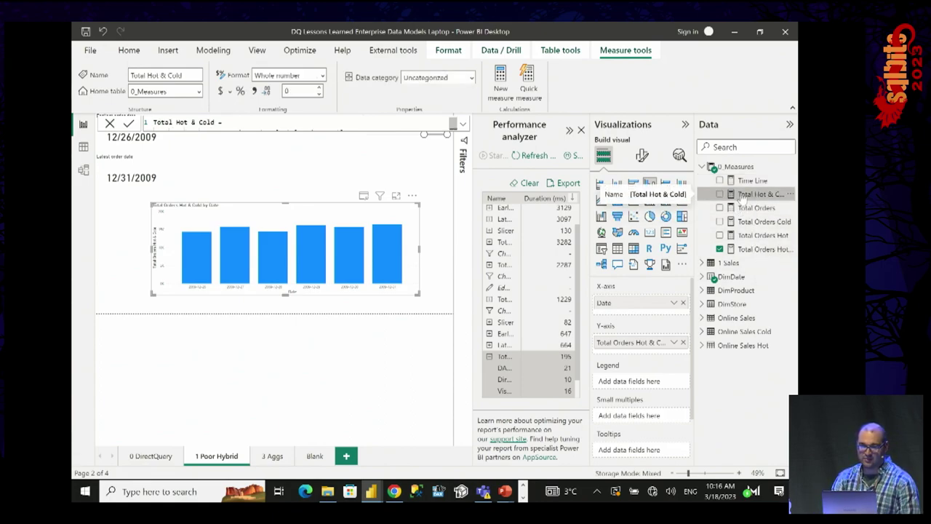
{"action": "left_click", "coordinate": [464, 124]}
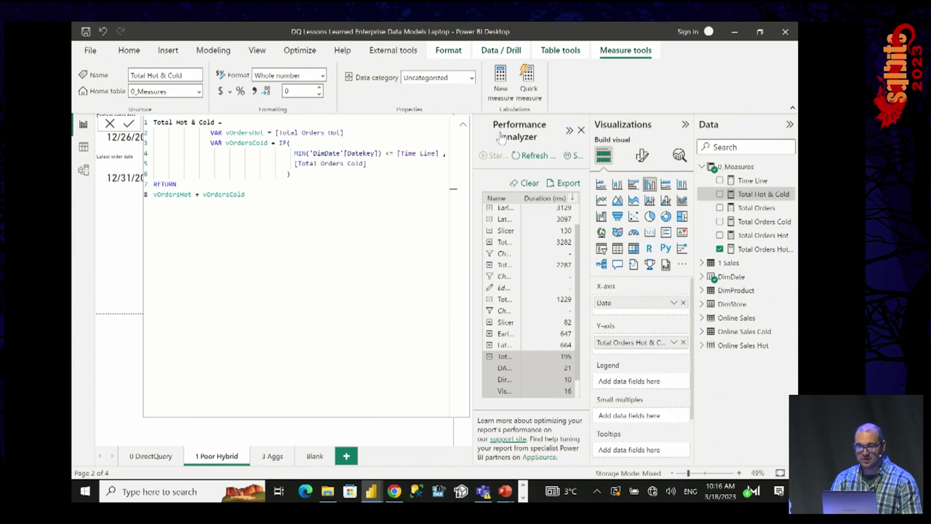
{"action": "left_click", "coordinate": [461, 128]}
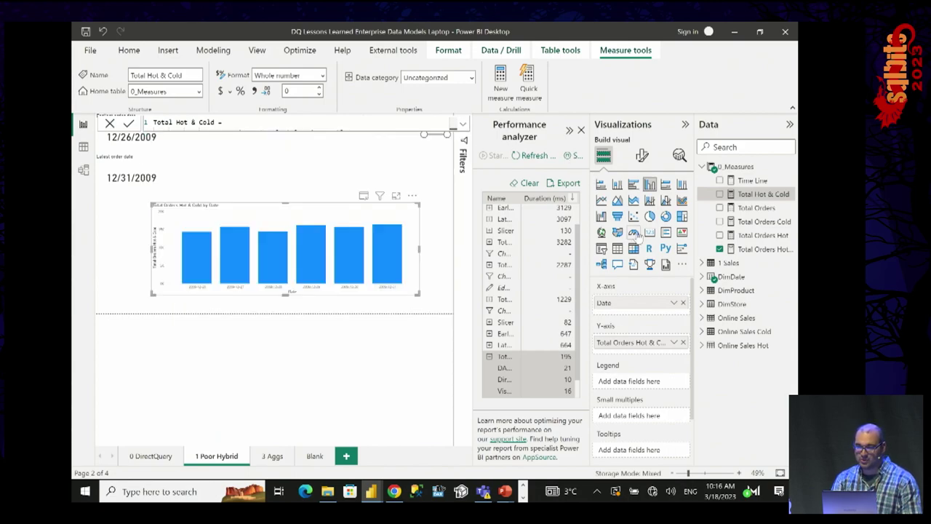
- Replace Total Orders Hot & Cold with Total Hot & Cold on the chart's Y-axis and clear Performance analyzer
{"action": "left_click_drag", "start_coordinate": [761, 194], "coordinate": [659, 337]}
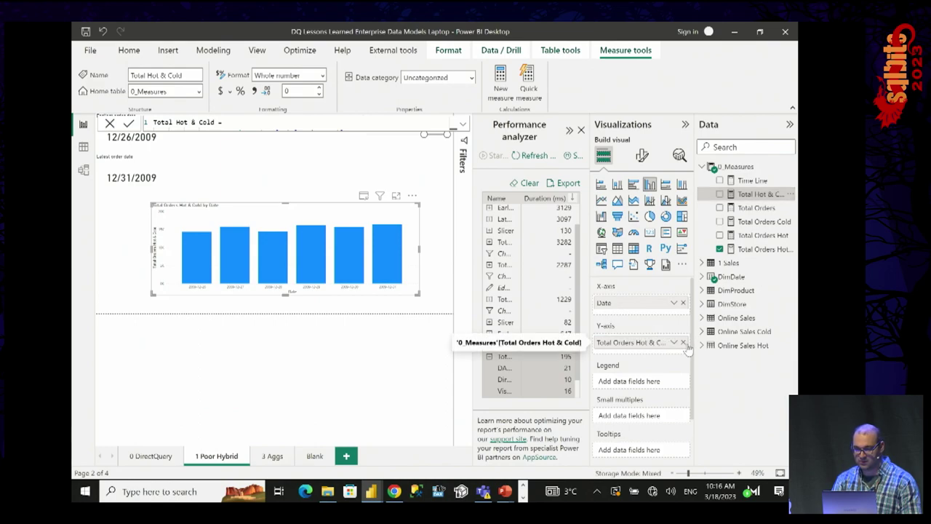
{"action": "left_click_drag", "start_coordinate": [750, 193], "coordinate": [668, 336]}
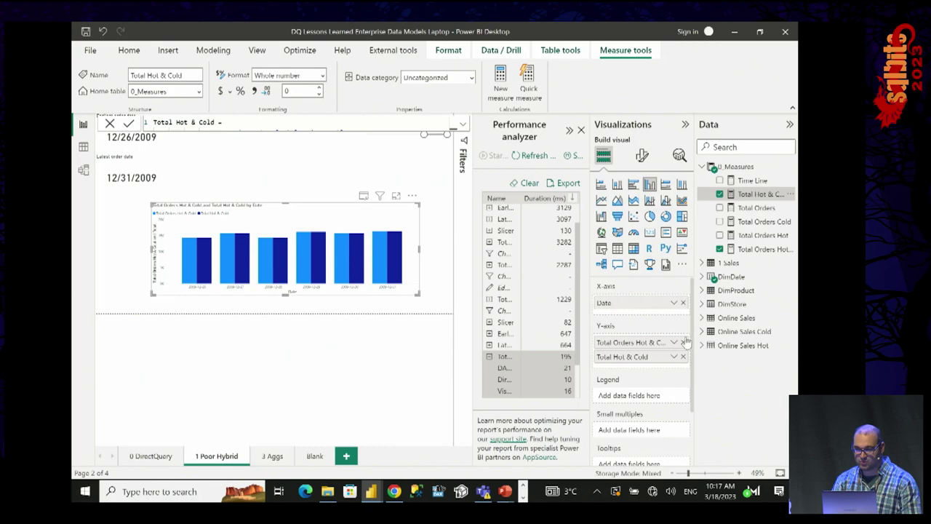
{"action": "left_click", "coordinate": [683, 342]}
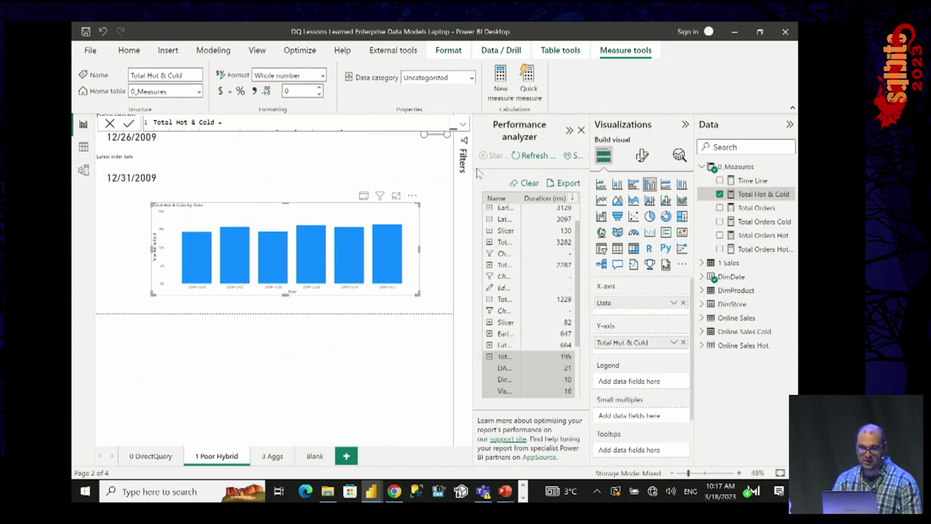
{"action": "left_click_drag", "start_coordinate": [471, 170], "coordinate": [396, 170]}
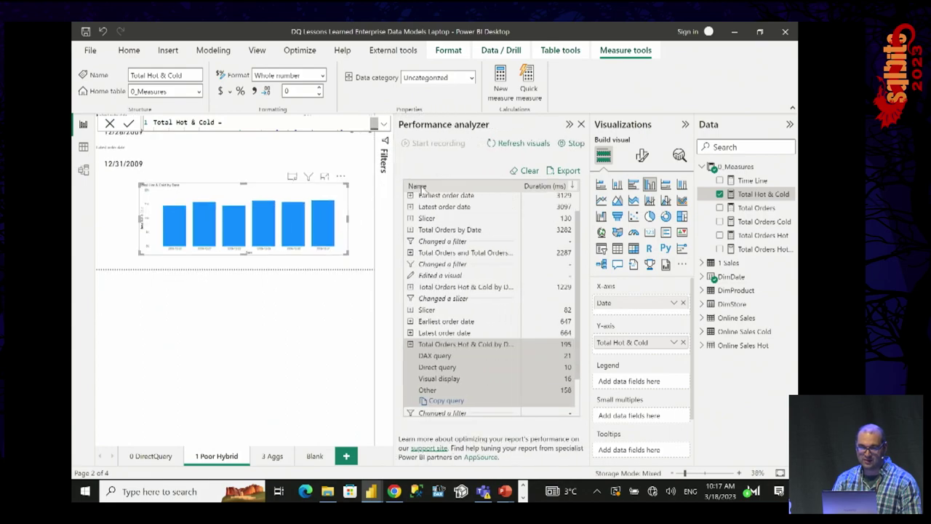
{"action": "left_click", "coordinate": [530, 171]}
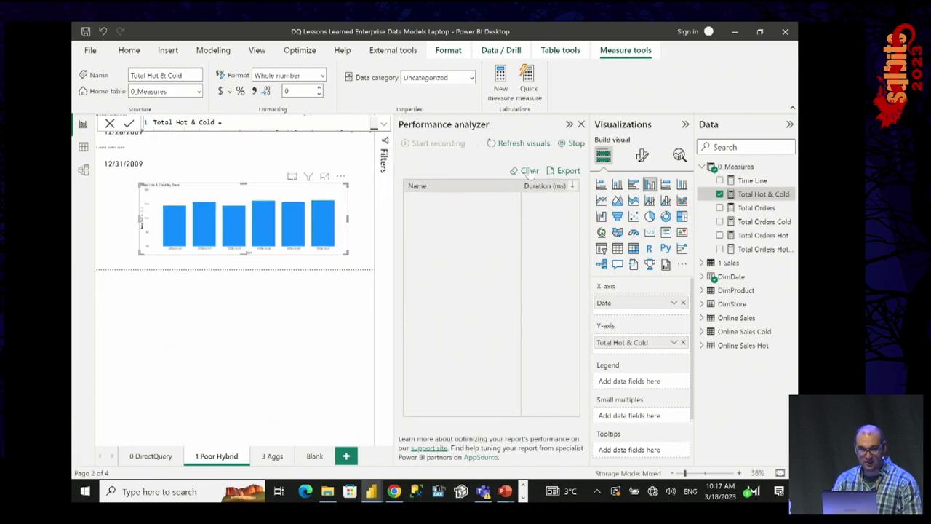
- Set the date slicer's start date to 12/15/2009
{"action": "left_click", "coordinate": [334, 151]}
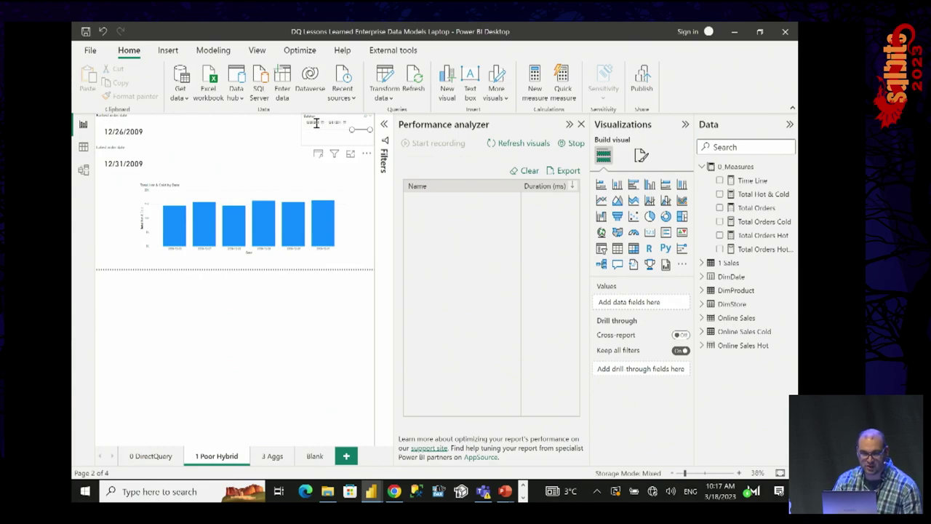
{"action": "left_click", "coordinate": [325, 125]}
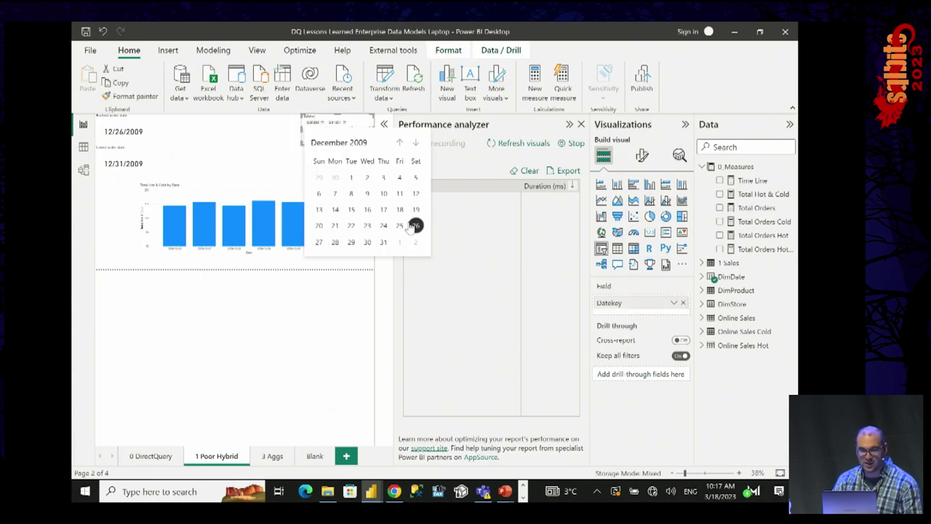
{"action": "left_click", "coordinate": [350, 210]}
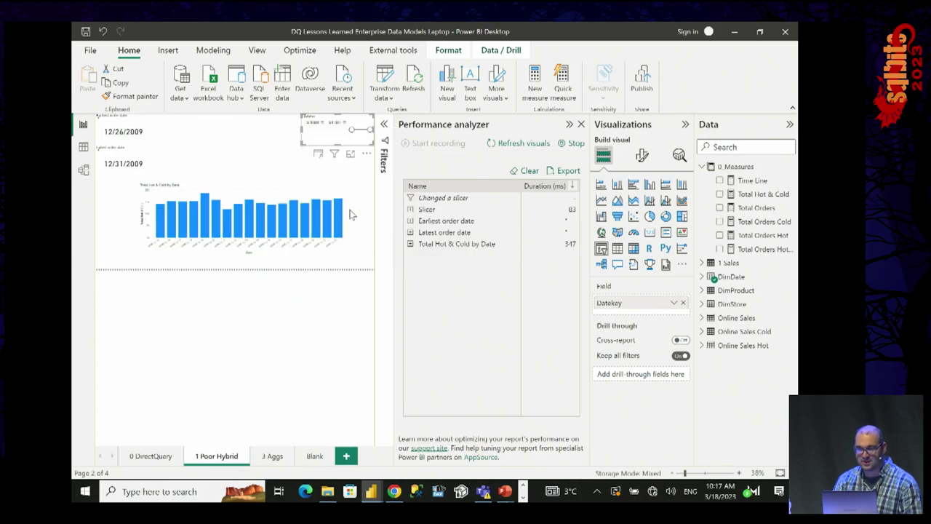
- Copy the captured DAX query of the Total Hot & Cold by Date chart from Performance analyzer
{"action": "left_click", "coordinate": [411, 244]}
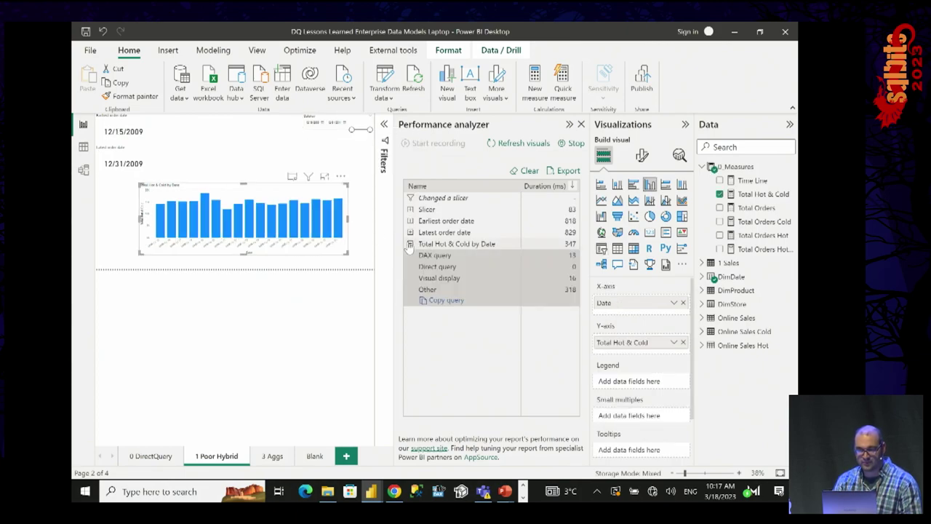
{"action": "mouse_move", "coordinate": [438, 261]}
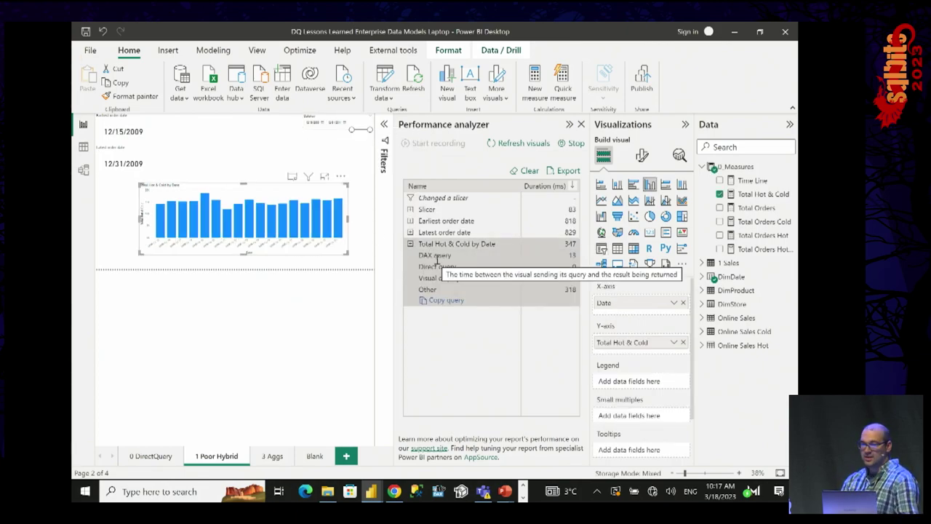
{"action": "left_click", "coordinate": [442, 301]}
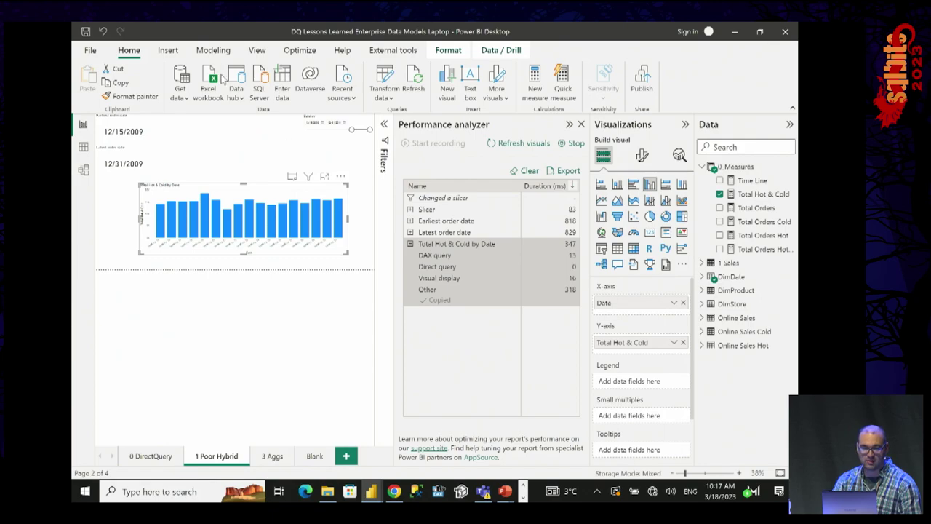
{"action": "left_click", "coordinate": [391, 50]}
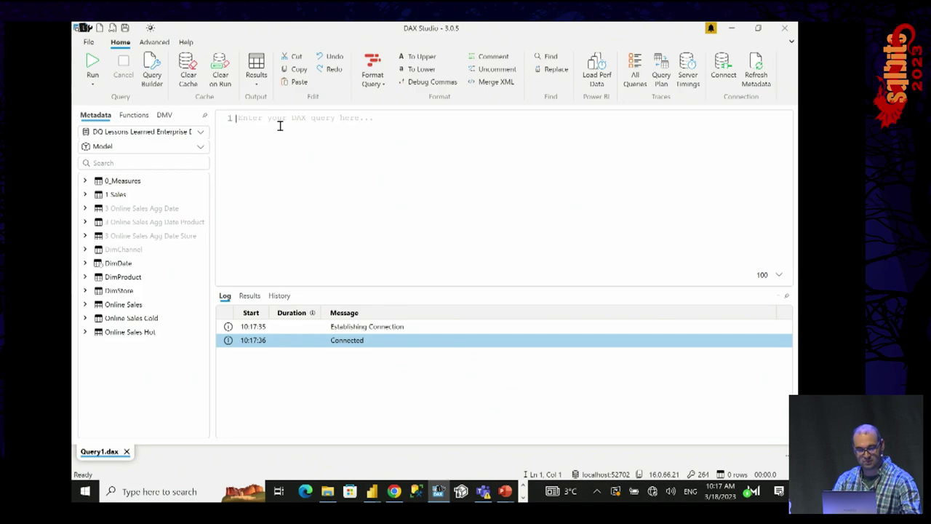
- Paste the chart query into DAX Studio's editor, minimize DAX Studio, and return to the PowerPoint slide show
{"action": "key", "text": "ctrl+v"}
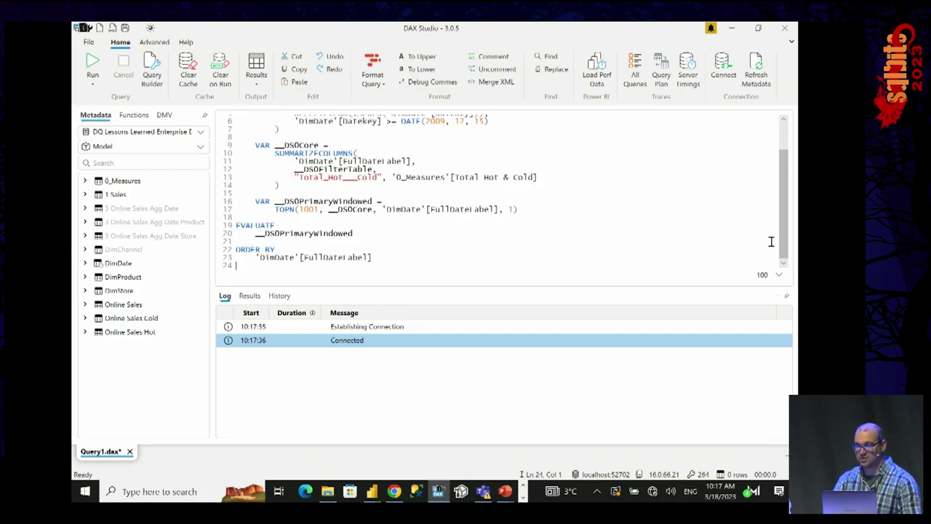
{"action": "left_click_drag", "start_coordinate": [790, 244], "coordinate": [782, 288]}
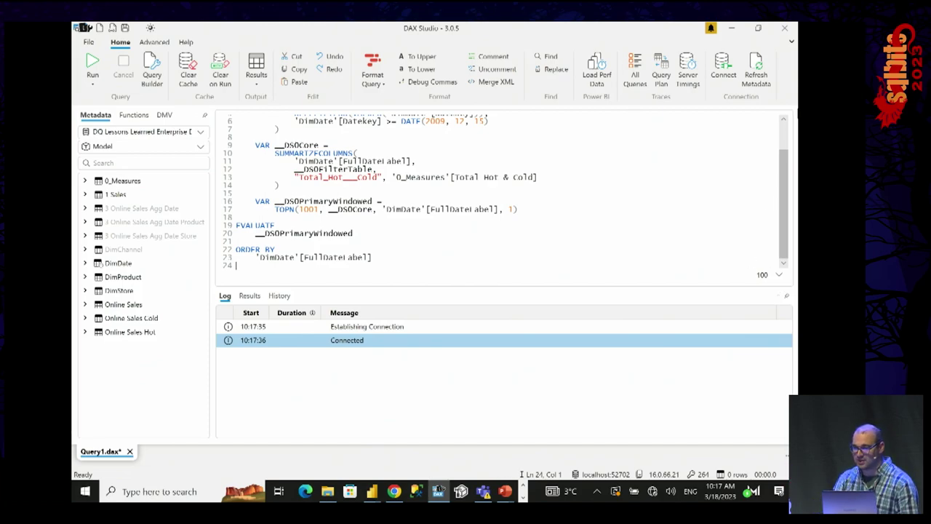
{"action": "left_click", "coordinate": [729, 28]}
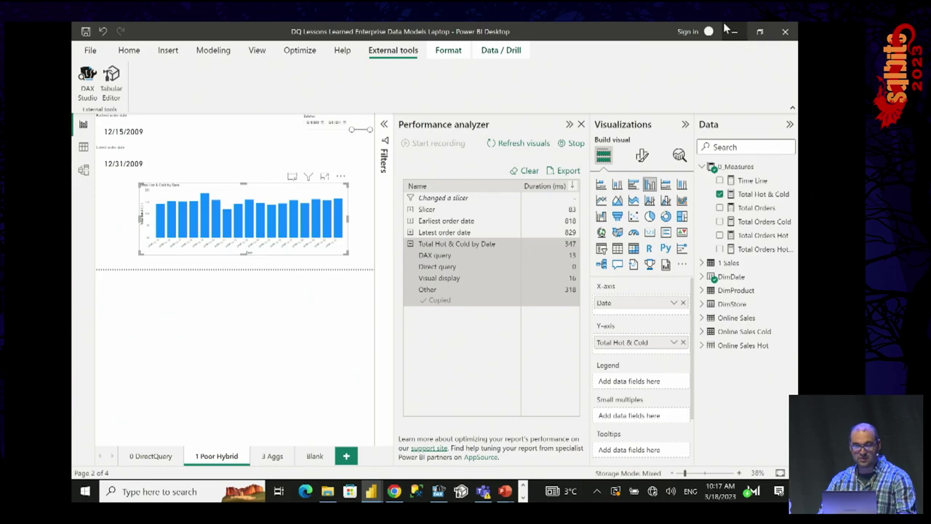
{"action": "key", "text": "super"}
{"action": "key", "text": "Escape"}
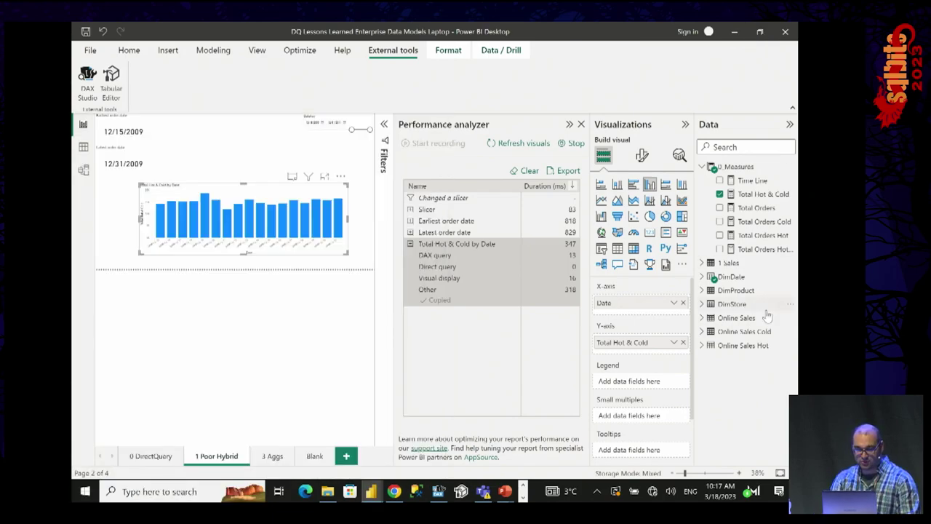
{"action": "mouse_move", "coordinate": [505, 491]}
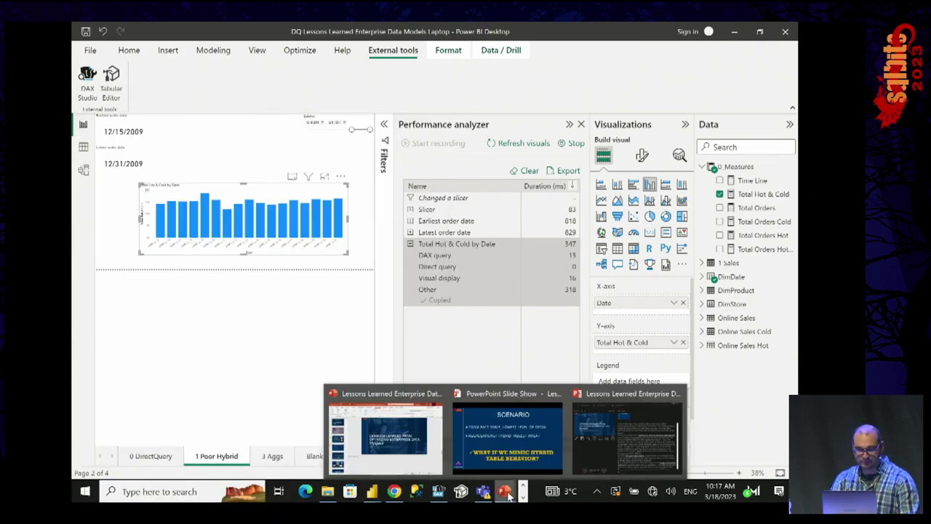
{"action": "left_click", "coordinate": [486, 455]}
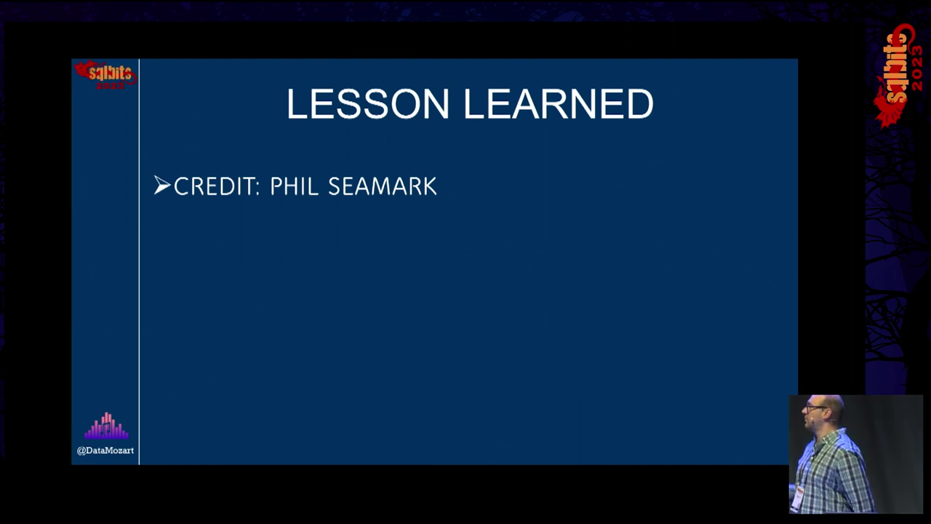
- Advance the slide to reveal 'Instruct Power BI to evaluate filters before data retrieval.'
{"action": "key", "text": "Page_Down"}
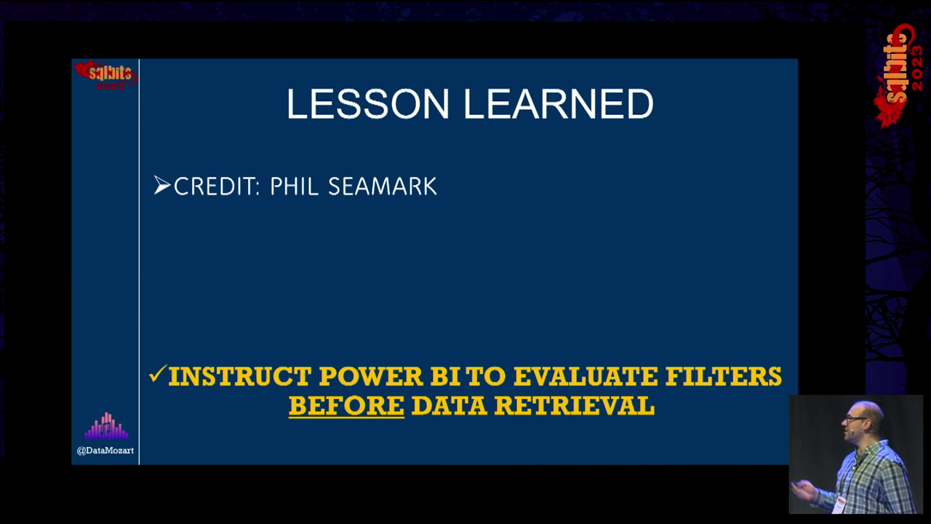
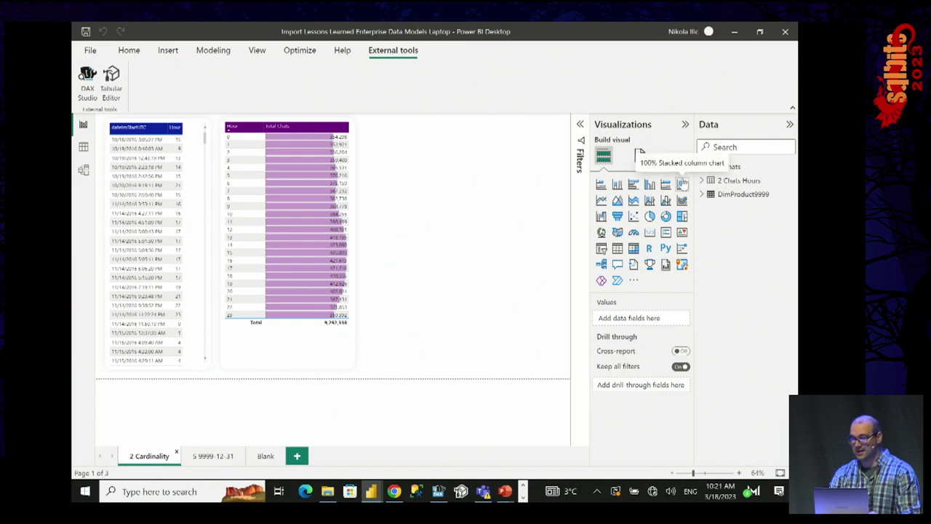
- Select the 2 Chats table in the Data pane
{"action": "left_click", "coordinate": [761, 170]}
- Expand 2 Chats and view the DAX formula behind the Hour column
{"action": "left_click", "coordinate": [702, 166]}
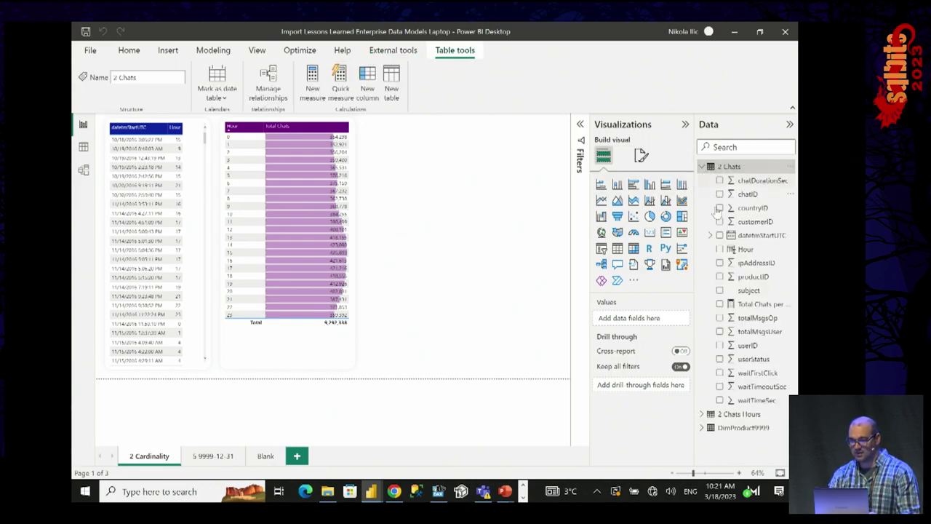
{"action": "left_click", "coordinate": [743, 250]}
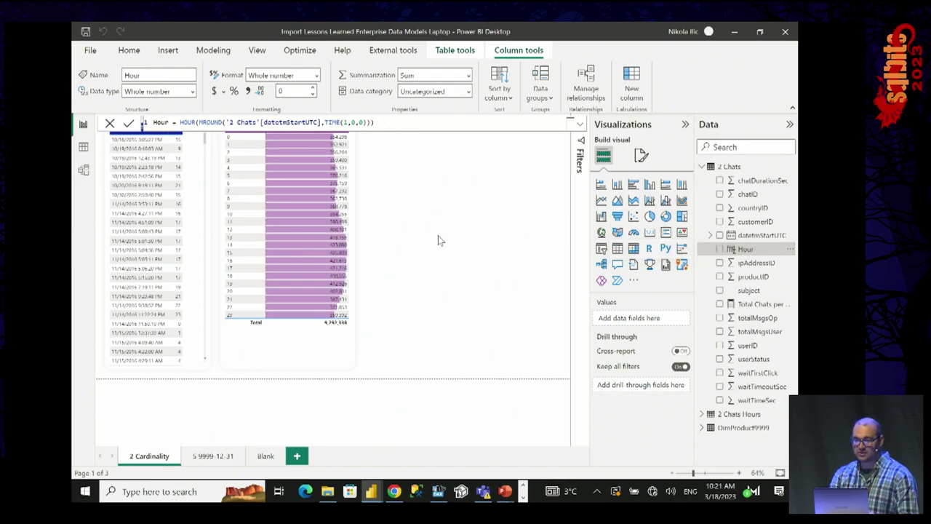
{"action": "left_click", "coordinate": [346, 352]}
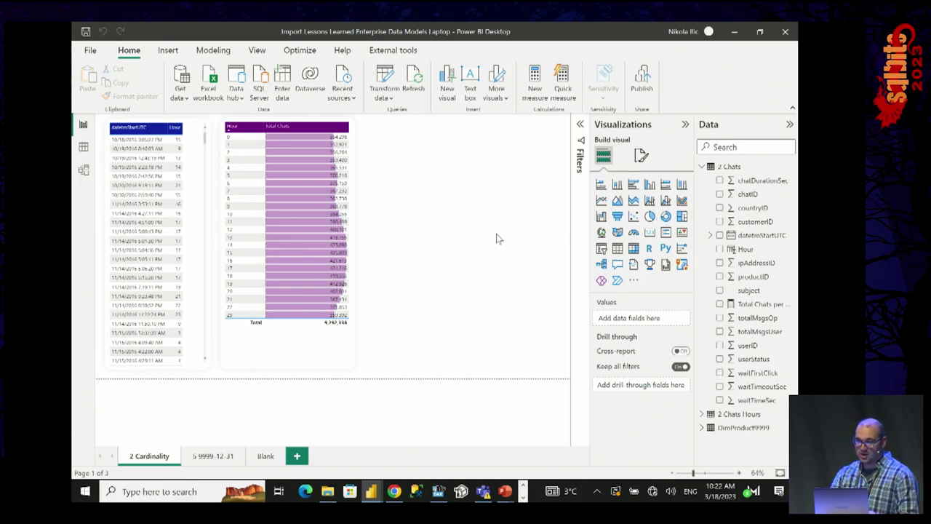
- Collapse 2 Chats and open the Power Query Editor with Transform data
{"action": "left_click", "coordinate": [710, 170]}
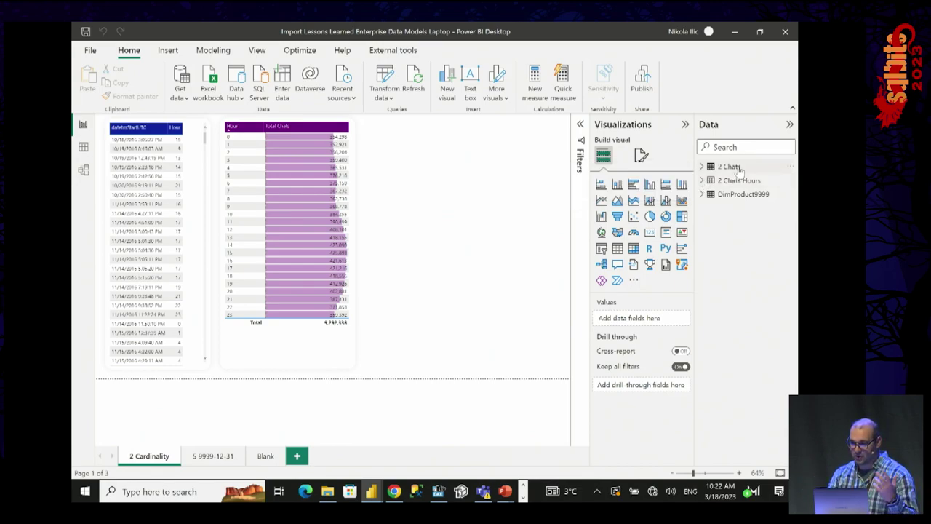
{"action": "mouse_move", "coordinate": [691, 168]}
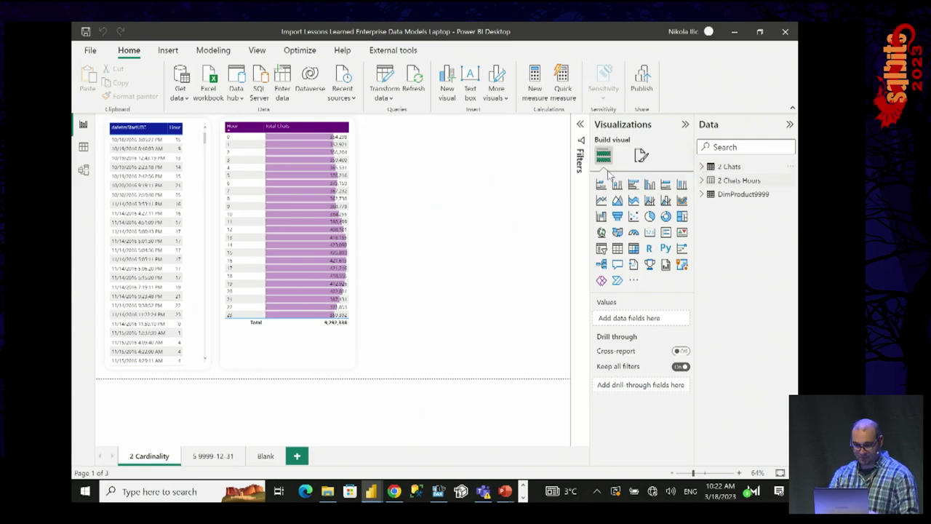
{"action": "left_click", "coordinate": [385, 80]}
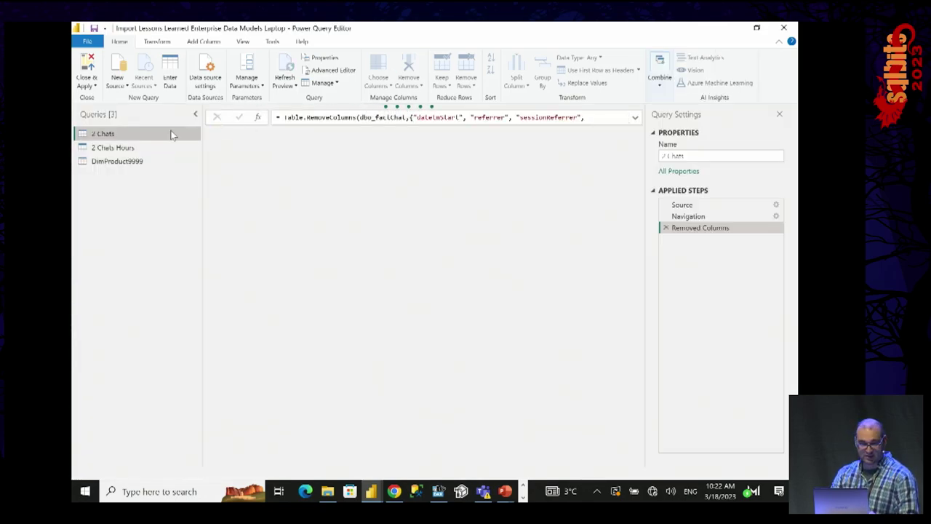
- Inspect the SQL Source settings of the 2 Chats Hours query without changing them
{"action": "left_click", "coordinate": [128, 148]}
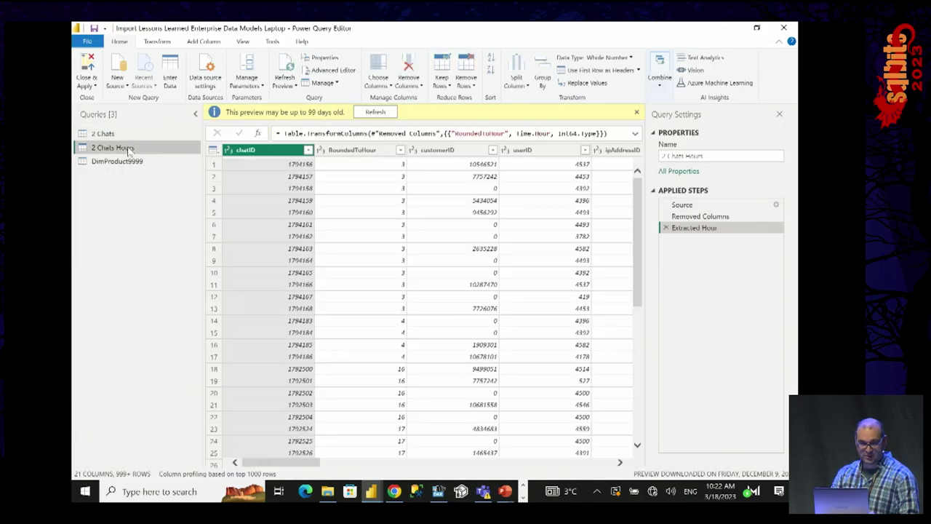
{"action": "left_click", "coordinate": [776, 205]}
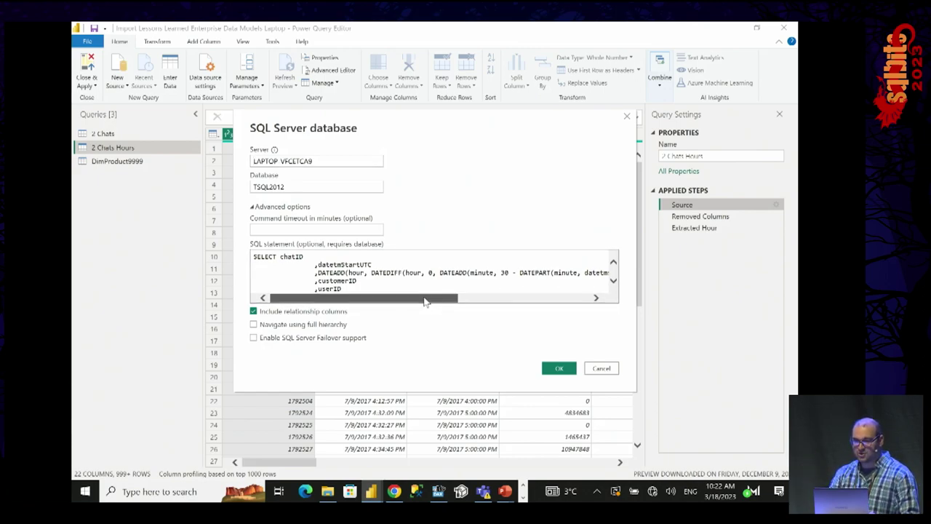
{"action": "left_click_drag", "start_coordinate": [426, 301], "coordinate": [370, 308]}
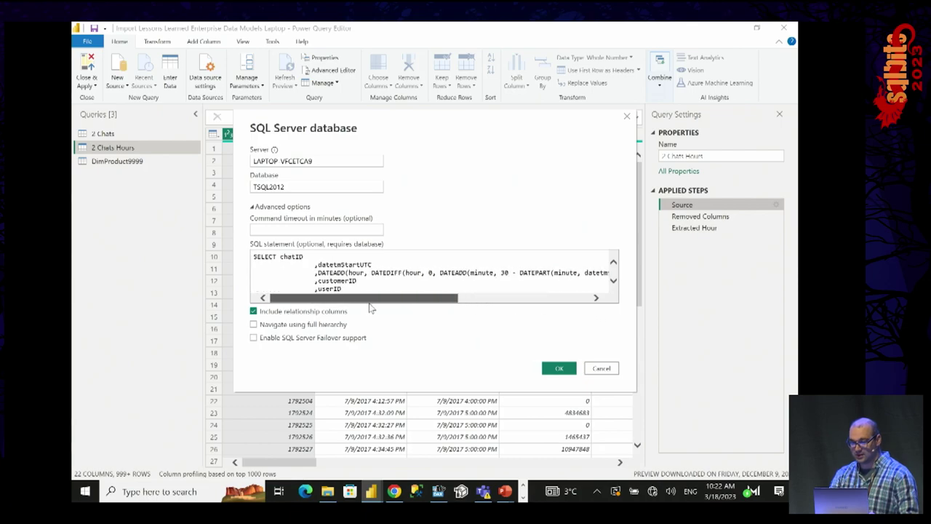
{"action": "left_click", "coordinate": [600, 370]}
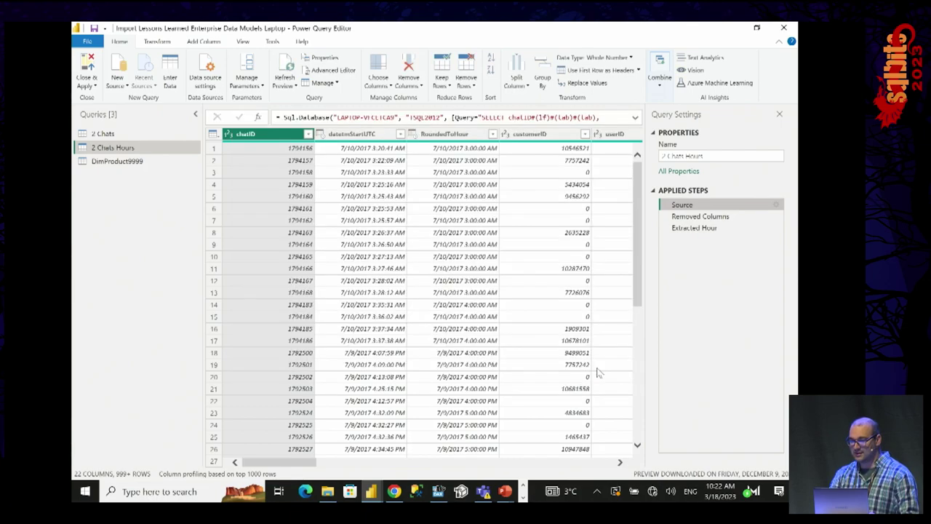
- Preview the Removed Columns and hour-extraction steps, then Close & Apply
{"action": "left_click", "coordinate": [691, 229]}
{"action": "left_click", "coordinate": [694, 217]}
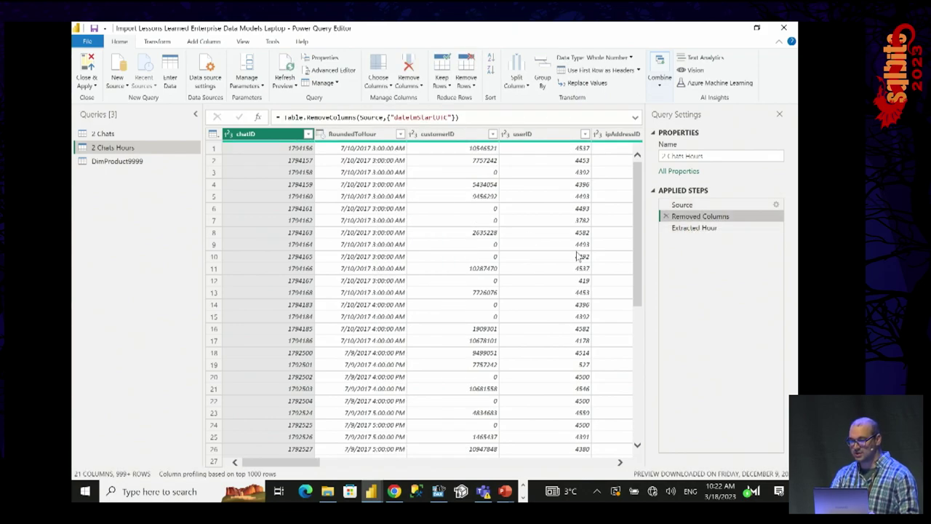
{"action": "left_click", "coordinate": [700, 232]}
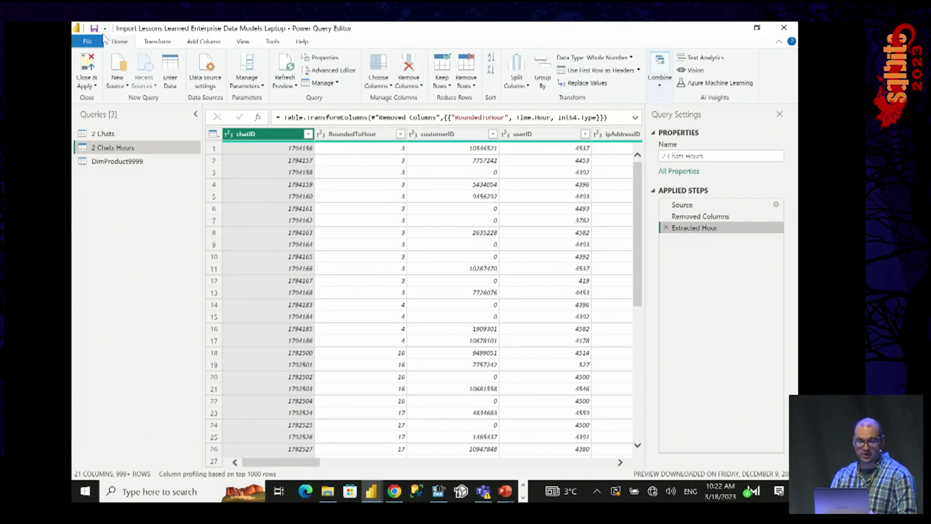
{"action": "left_click", "coordinate": [86, 81]}
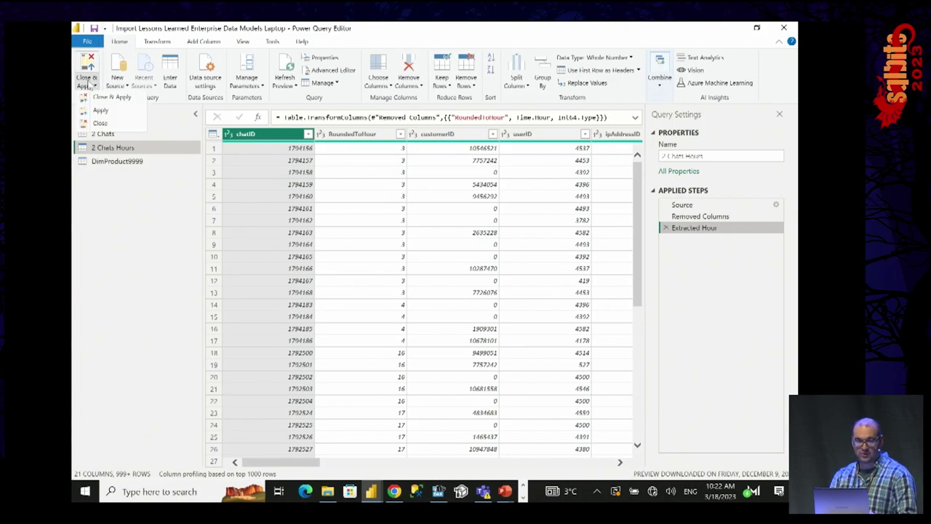
{"action": "left_click", "coordinate": [109, 123]}
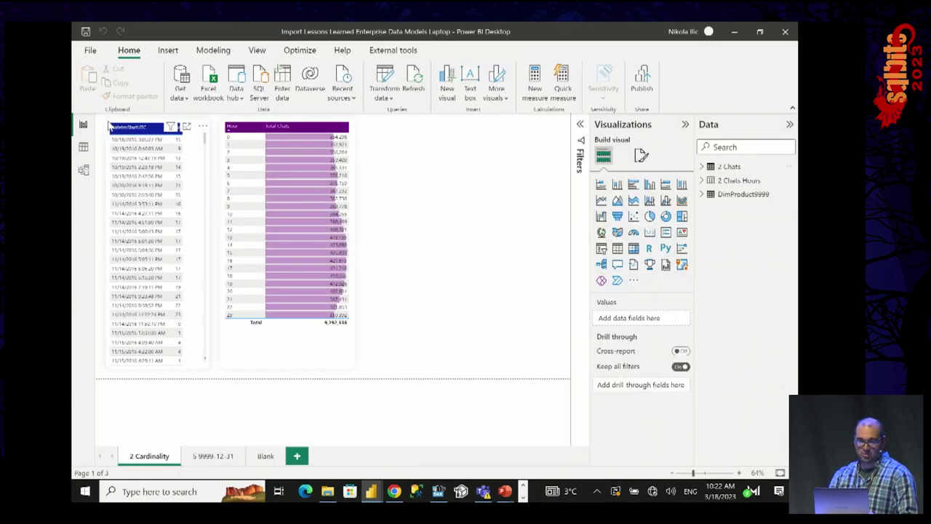
- Duplicate the Total Chats by Hour table visual and place the copy to its right
{"action": "left_click", "coordinate": [260, 126]}
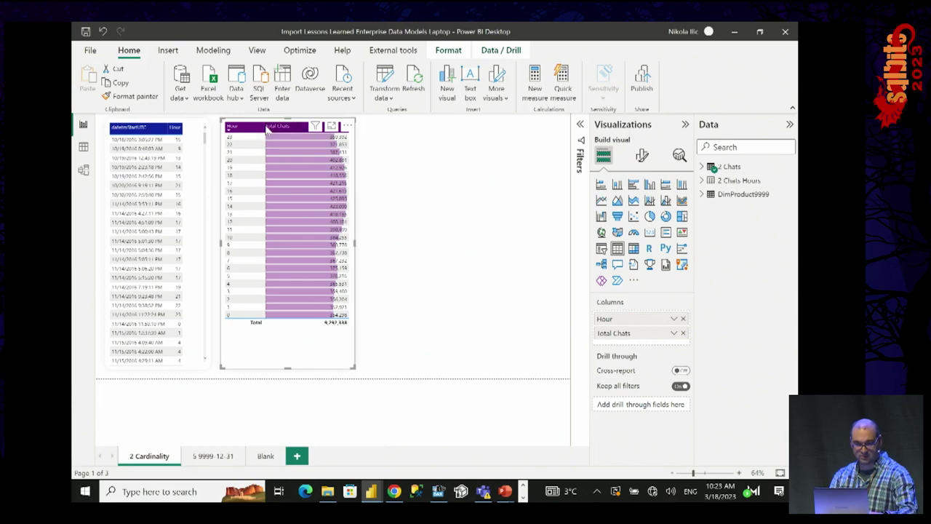
{"action": "key", "text": "ctrl+c"}
{"action": "key", "text": "ctrl+v"}
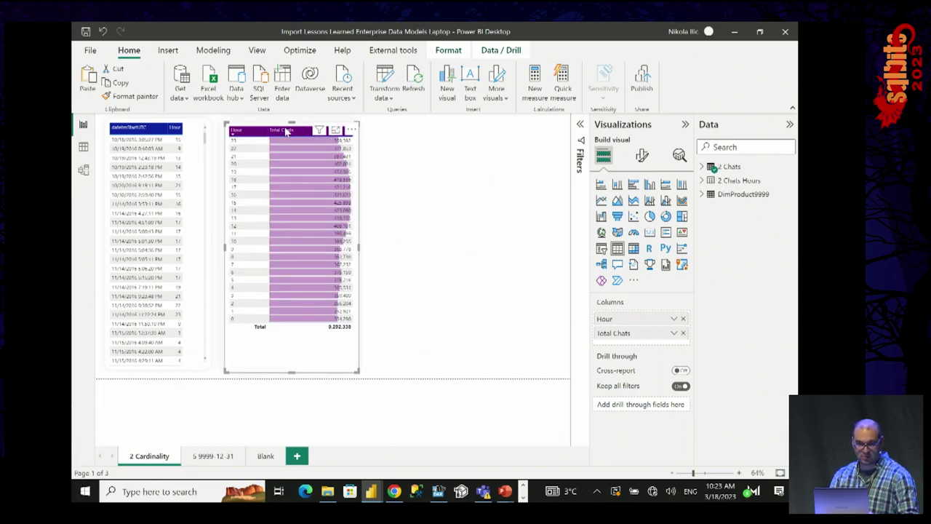
{"action": "left_click_drag", "start_coordinate": [268, 129], "coordinate": [418, 132]}
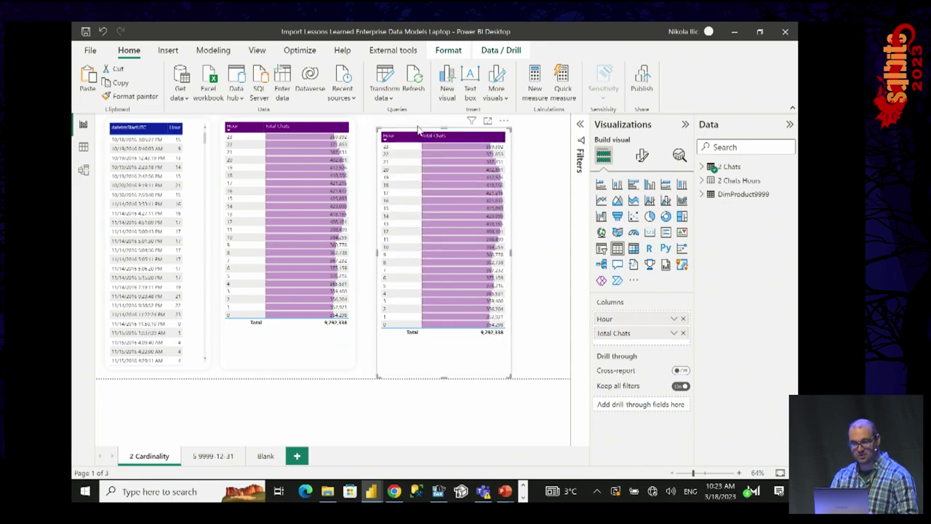
- Make the copy show RoundedToHour first with Total Chats Hours, removing Hour
{"action": "left_click", "coordinate": [702, 181]}
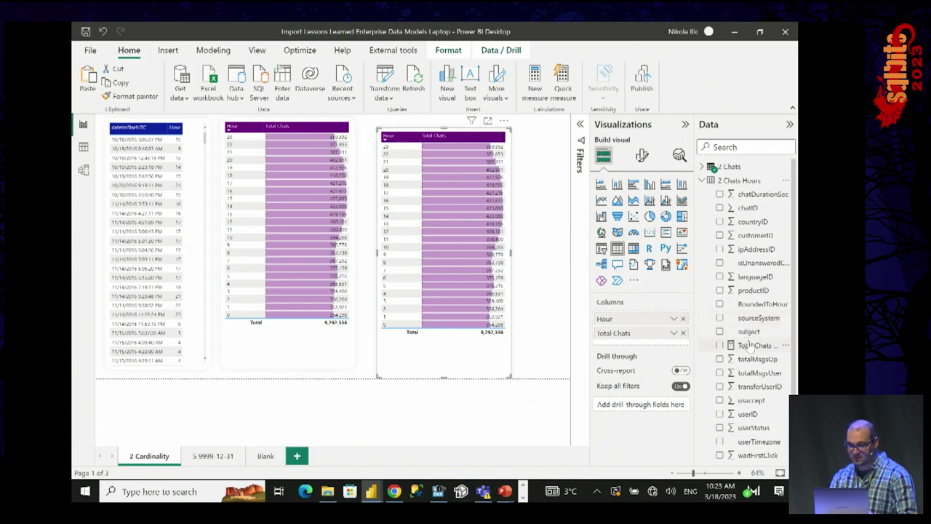
{"action": "left_click_drag", "start_coordinate": [749, 345], "coordinate": [625, 333]}
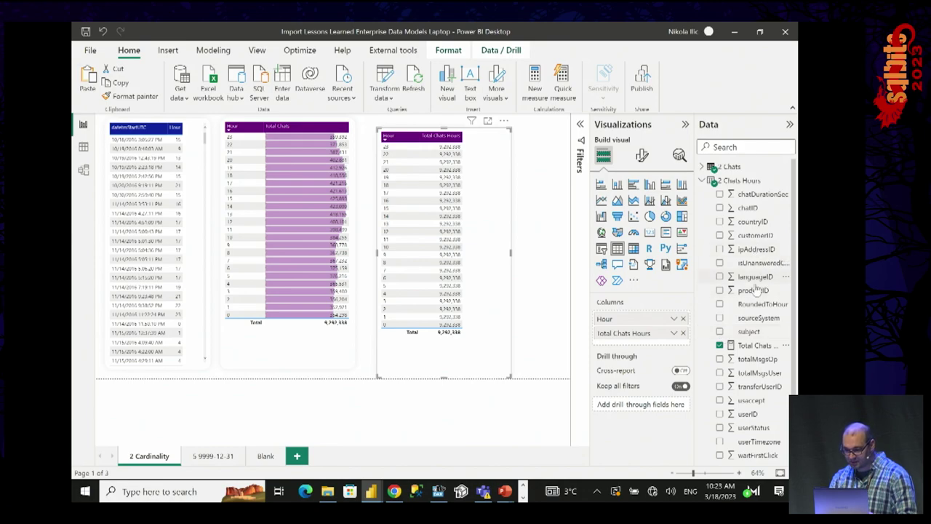
{"action": "left_click", "coordinate": [722, 304]}
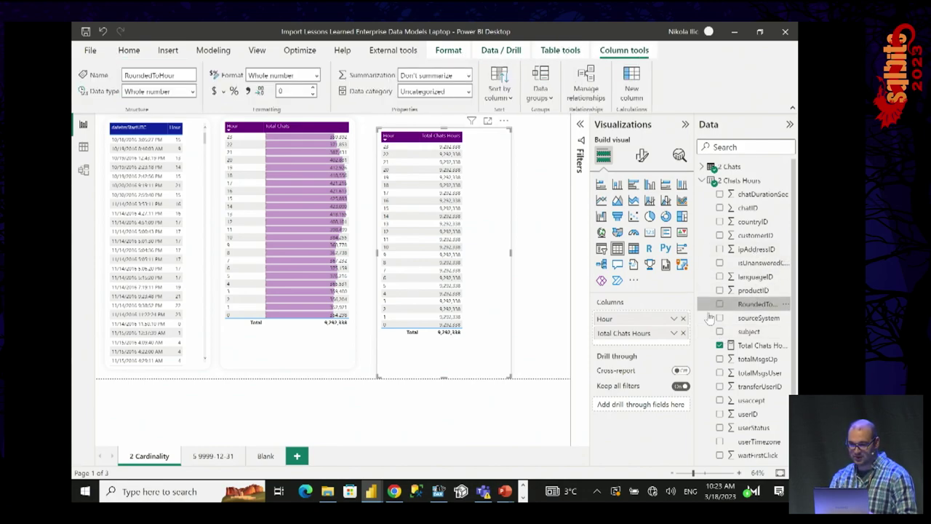
{"action": "left_click", "coordinate": [720, 304]}
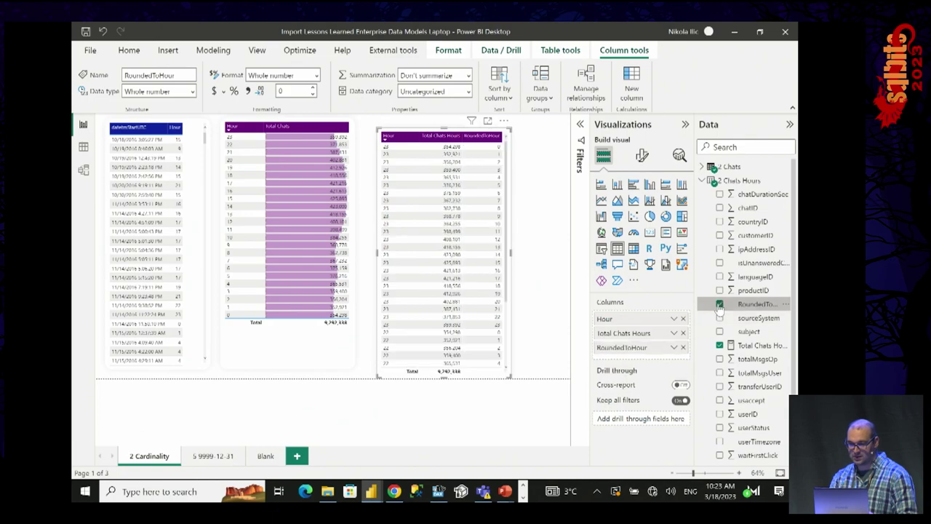
{"action": "left_click", "coordinate": [684, 319]}
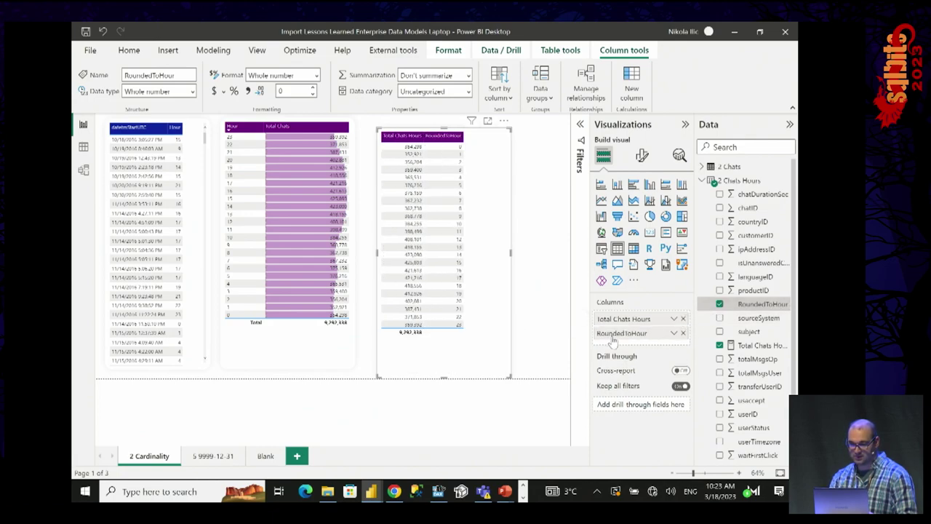
{"action": "left_click_drag", "start_coordinate": [620, 333], "coordinate": [624, 317]}
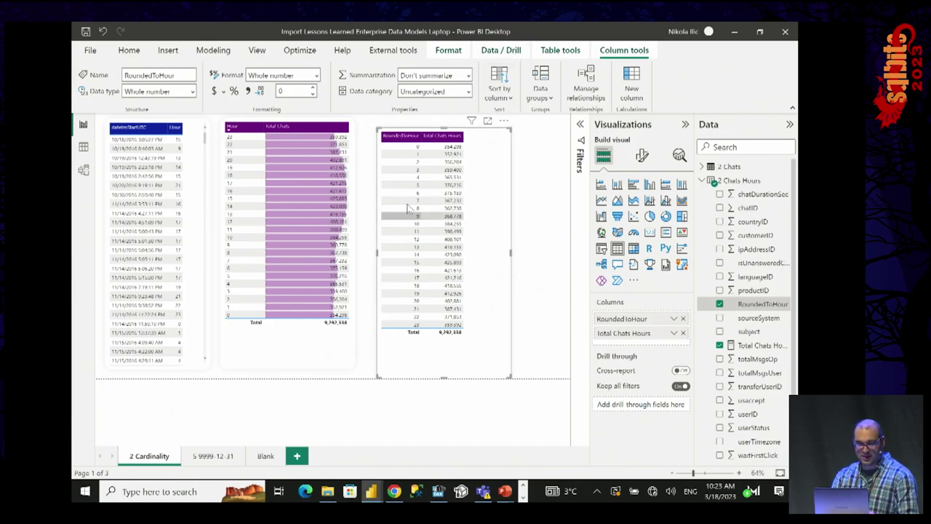
{"action": "left_click", "coordinate": [393, 50]}
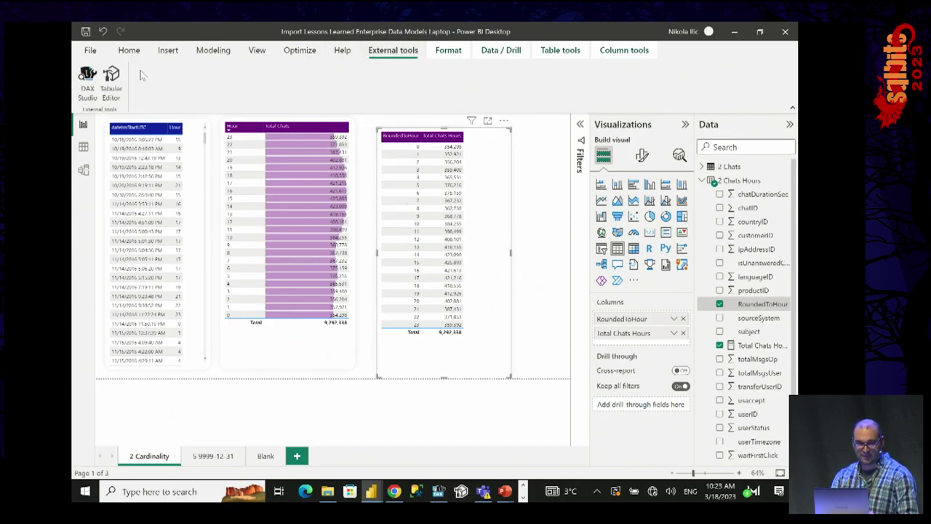
- Launch DAX Studio and load the VertiPaq Analyzer metrics in an enlarged pane
{"action": "left_click", "coordinate": [86, 84]}
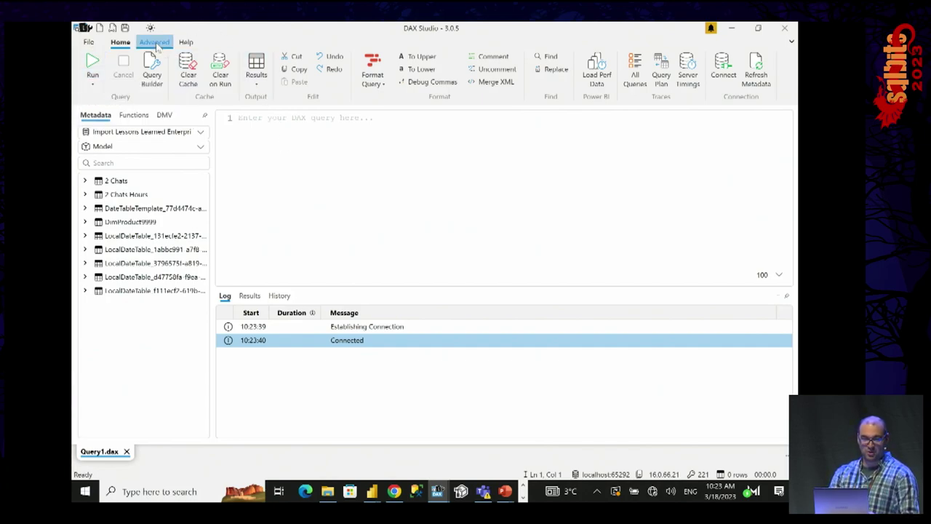
{"action": "left_click", "coordinate": [152, 43]}
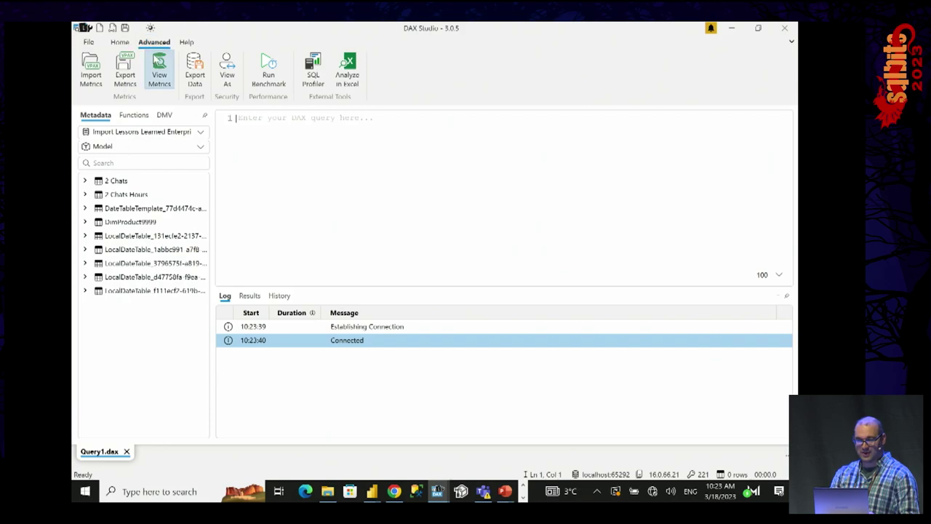
{"action": "left_click", "coordinate": [162, 74]}
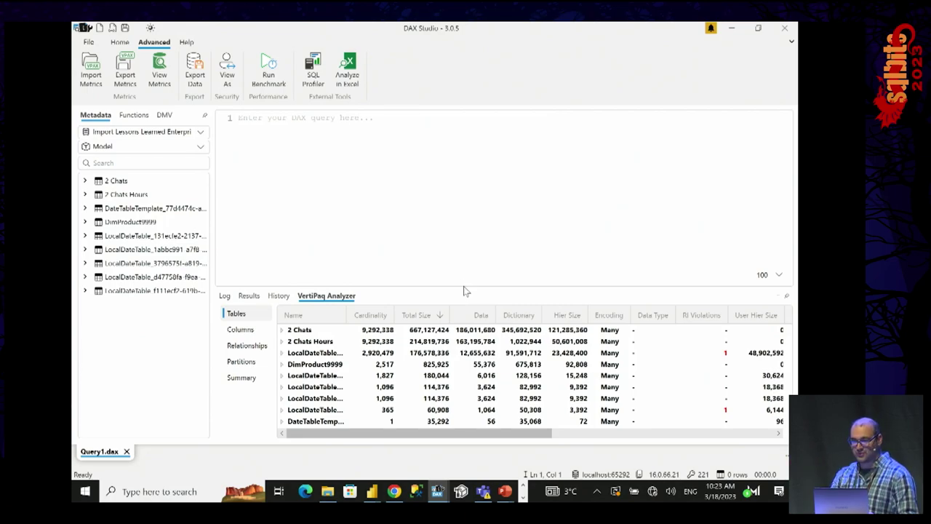
{"action": "left_click_drag", "start_coordinate": [462, 290], "coordinate": [474, 200]}
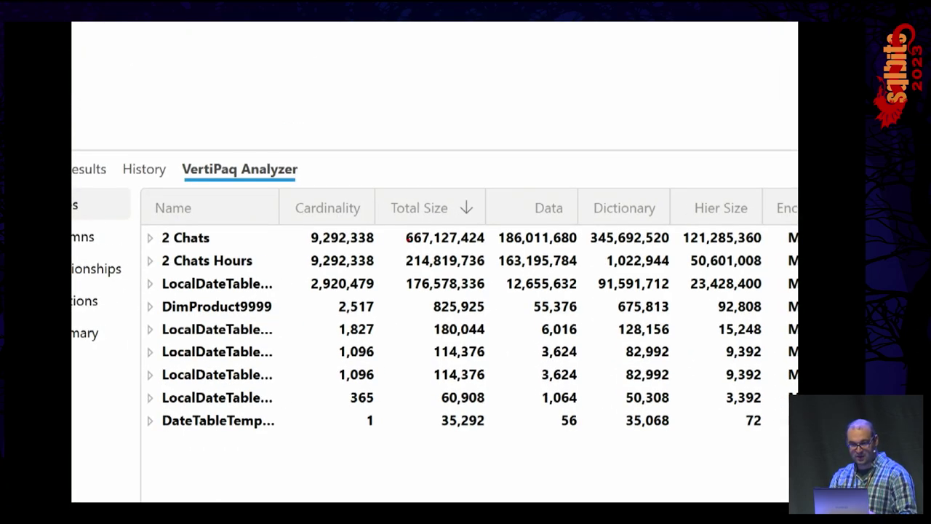
- Annotate the 667,127,424 total size of 2 Chats and the smaller sizes below it
{"action": "left_click_drag", "start_coordinate": [396, 253], "coordinate": [498, 248]}
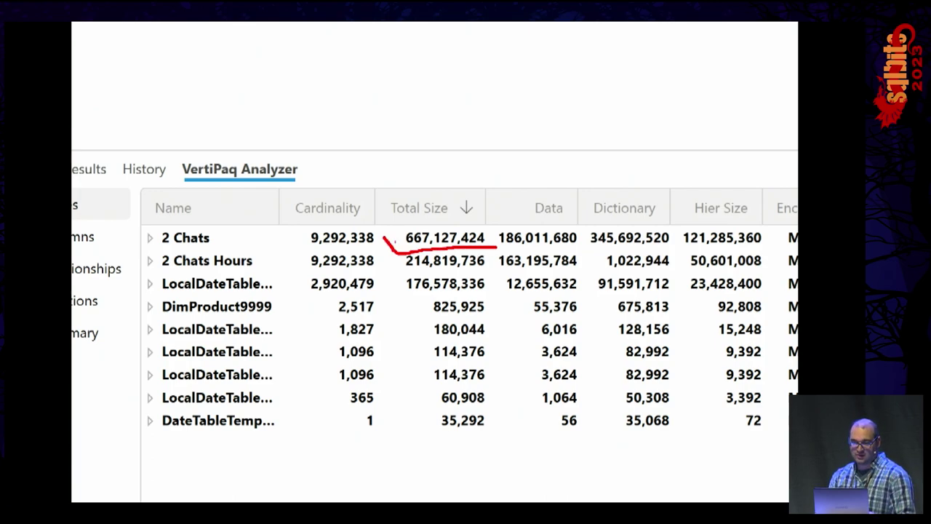
{"action": "left_click_drag", "start_coordinate": [146, 299], "coordinate": [146, 304]}
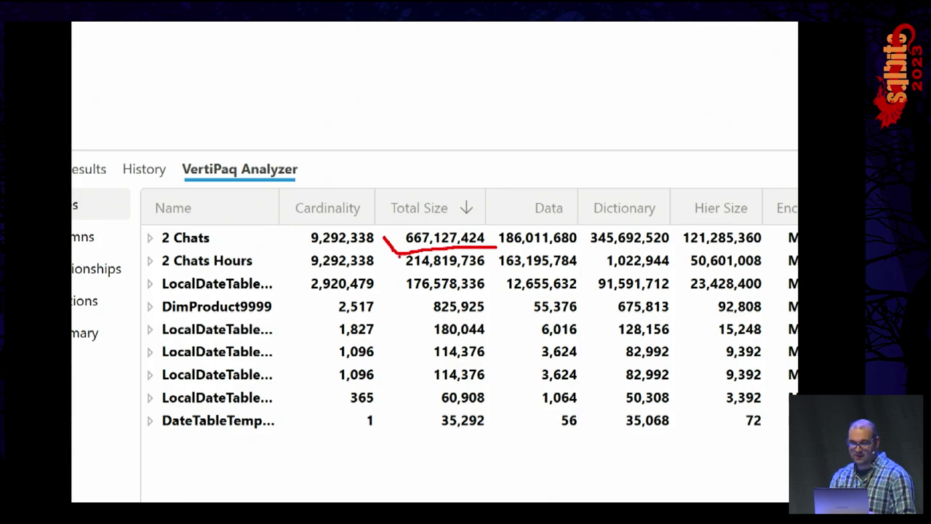
{"action": "mouse_move", "coordinate": [400, 248]}
{"action": "left_mouse_down"}
{"action": "mouse_move", "coordinate": [398, 276]}
{"action": "mouse_move", "coordinate": [488, 294]}
{"action": "mouse_move", "coordinate": [512, 281]}
{"action": "left_mouse_up"}
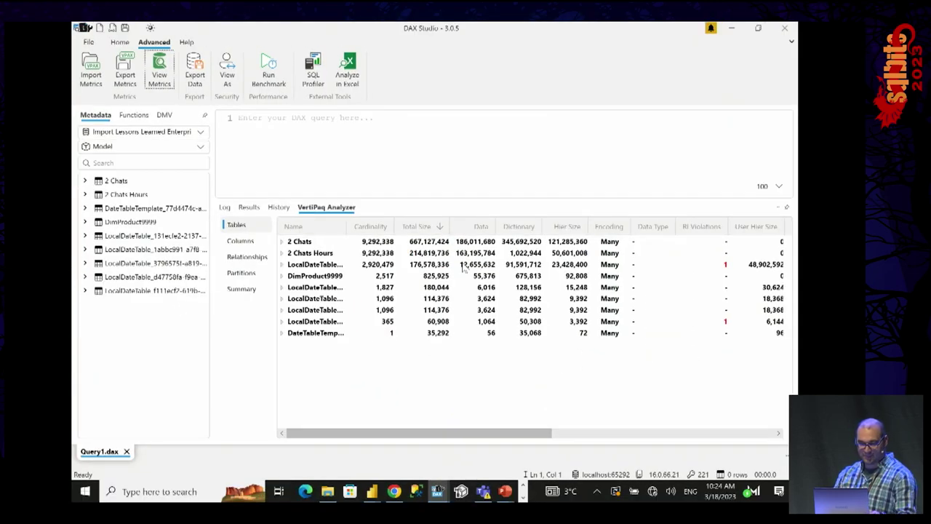
- Return to the presentation and advance to the LESSON LEARNED slide
{"action": "key", "text": "super+Tab"}
{"action": "left_click", "coordinate": [479, 121]}
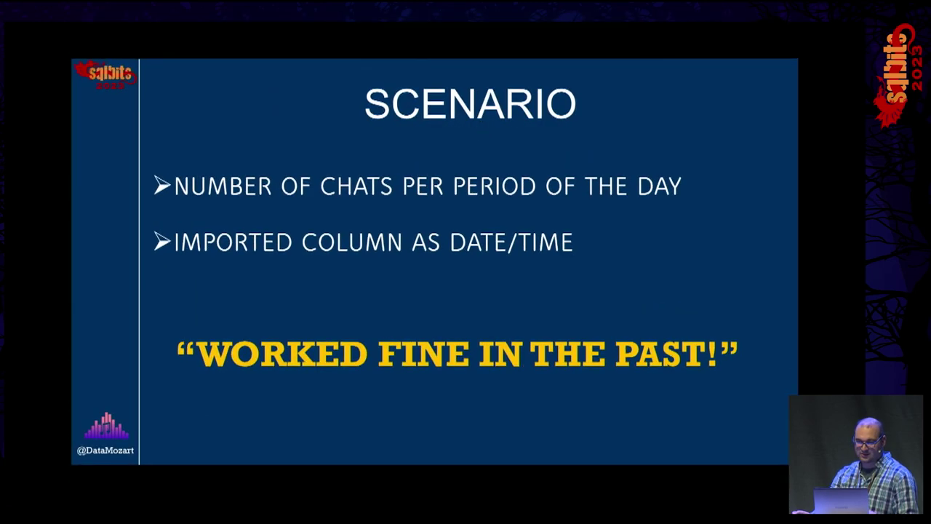
{"action": "key", "text": "Right"}
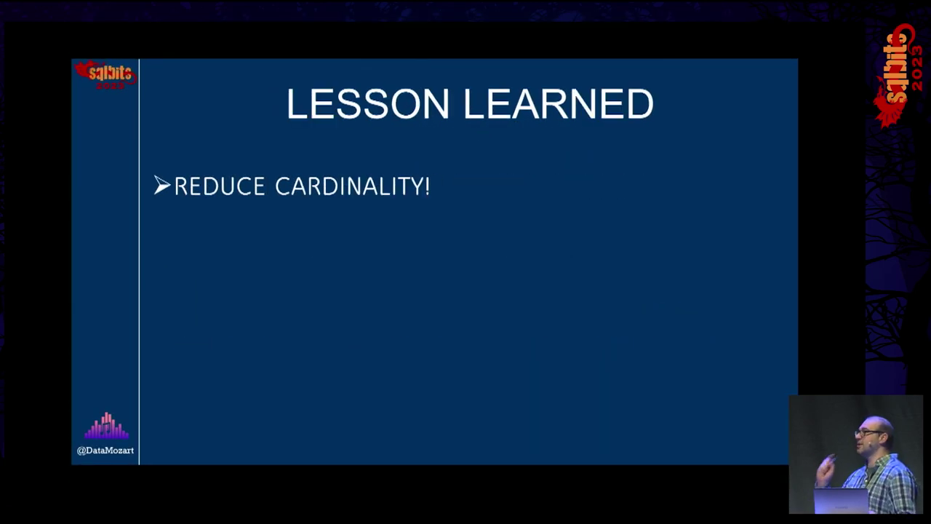
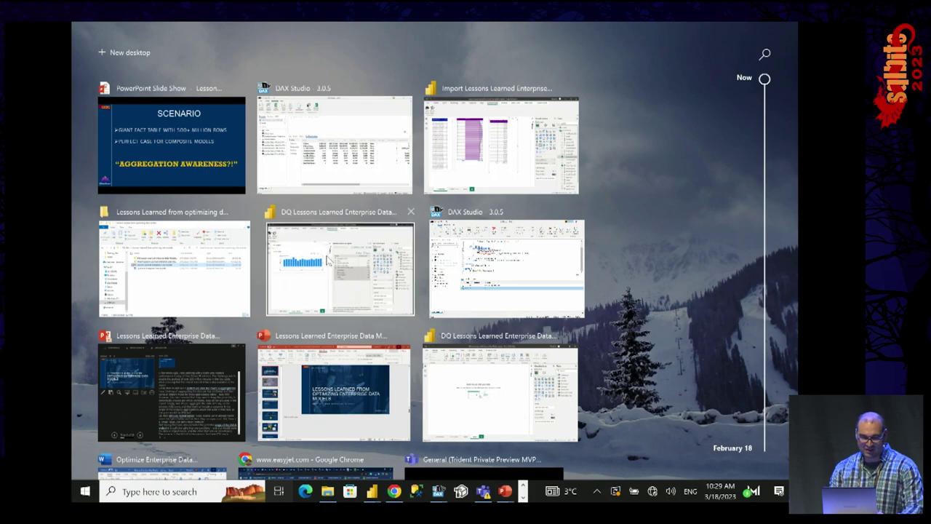
- Go to the 3 Aggs page, close Performance analyzer, and show the 3 Aggs model layout
{"action": "left_click", "coordinate": [386, 232]}
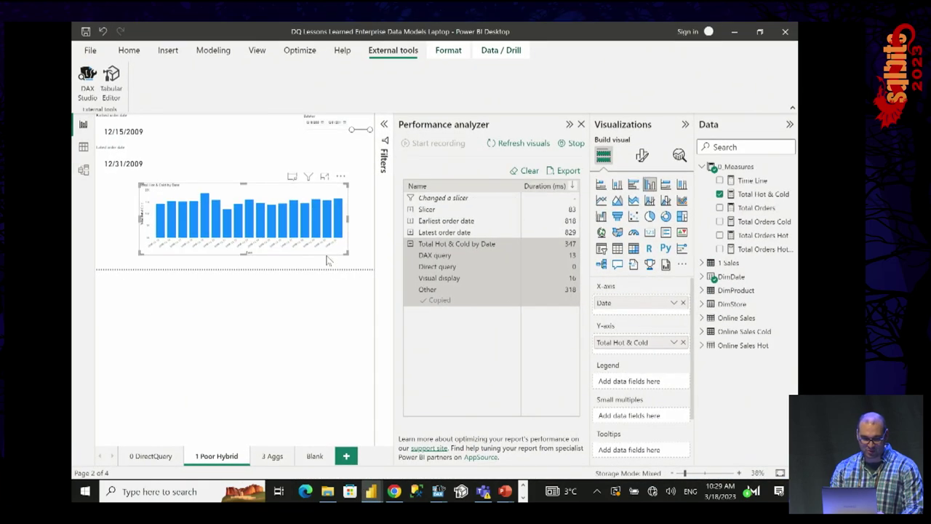
{"action": "left_click", "coordinate": [272, 456]}
{"action": "left_click", "coordinate": [576, 143]}
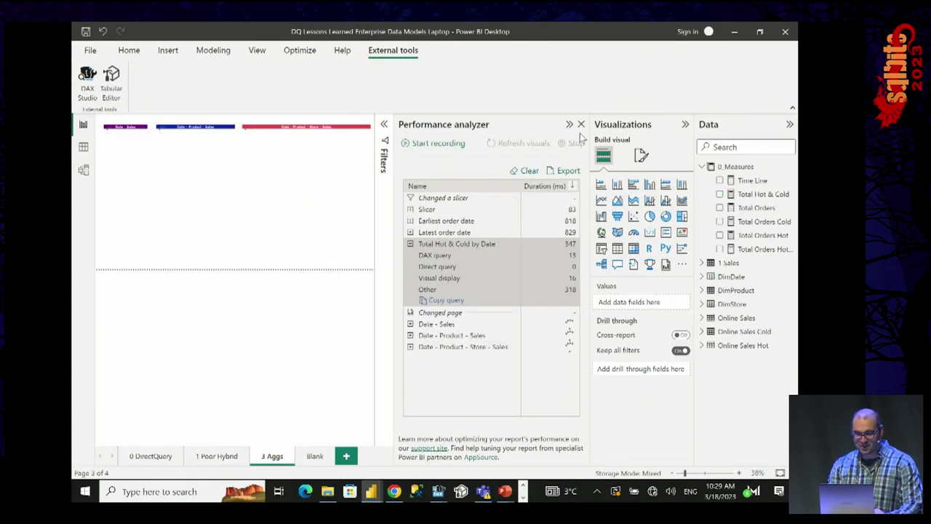
{"action": "left_click", "coordinate": [580, 125]}
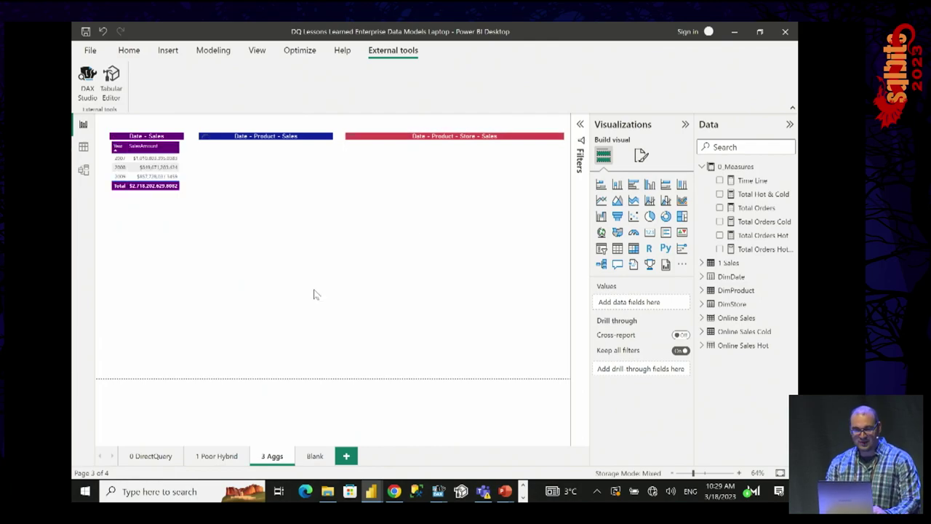
{"action": "left_click", "coordinate": [83, 170]}
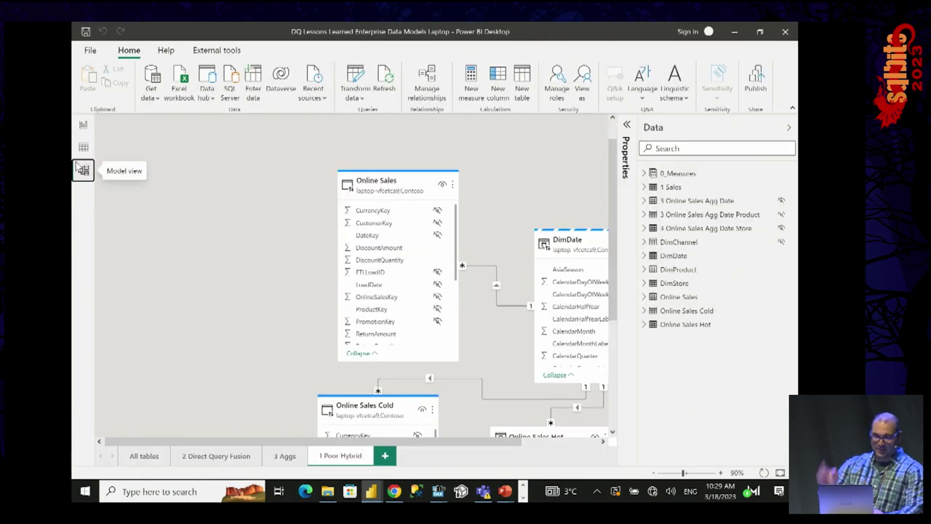
{"action": "left_click", "coordinate": [284, 456]}
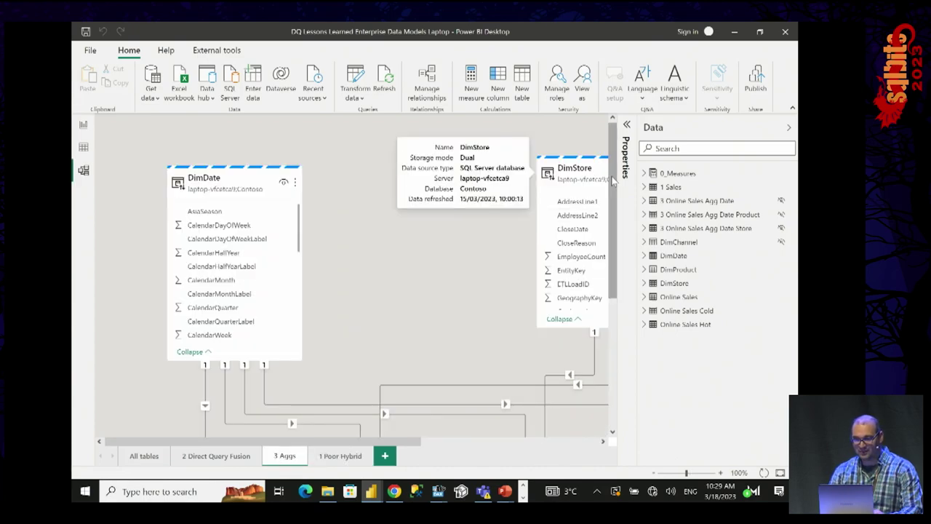
- Arrange the diagram to show the three hidden Online Sales aggregation tables and their dimension links
{"action": "left_click_drag", "start_coordinate": [613, 187], "coordinate": [609, 255]}
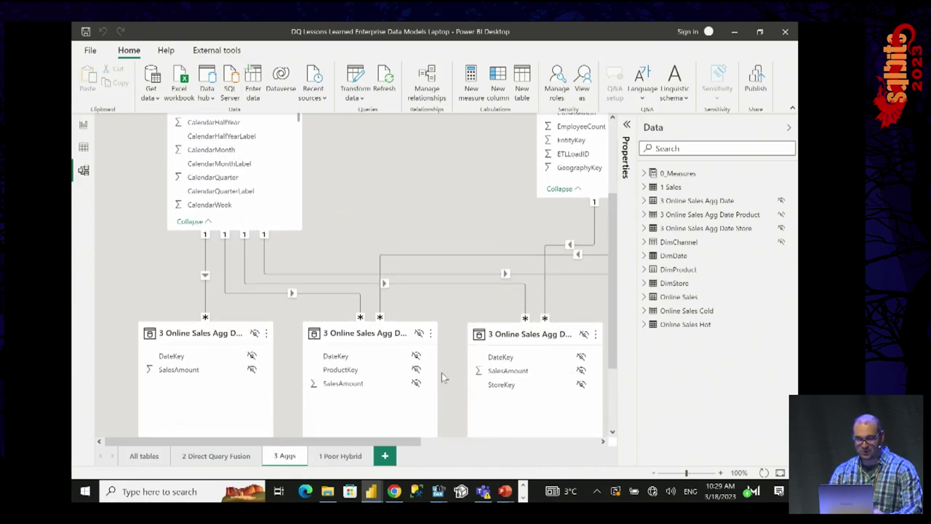
{"action": "left_click", "coordinate": [401, 433]}
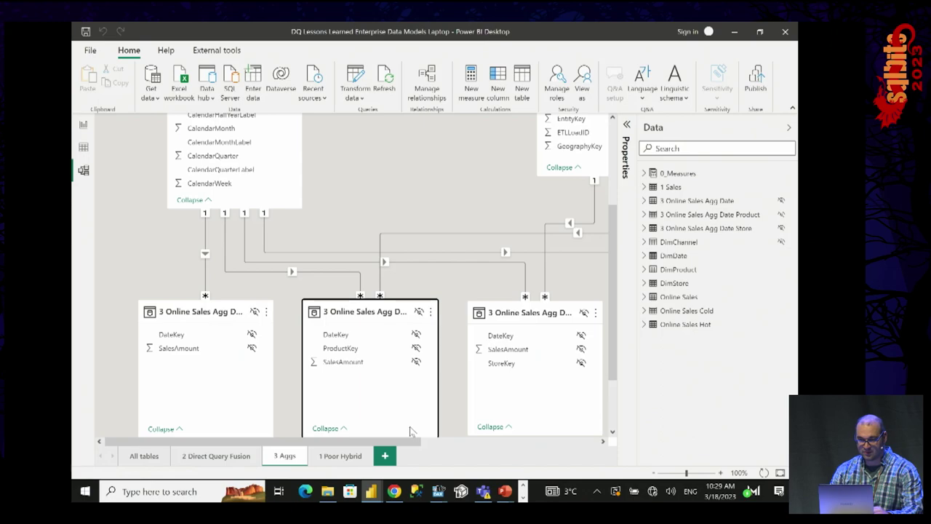
{"action": "left_click_drag", "start_coordinate": [609, 243], "coordinate": [627, 168]}
{"action": "scroll", "coordinate": [356, 291], "scroll_direction": "down", "scroll_amount": 5}
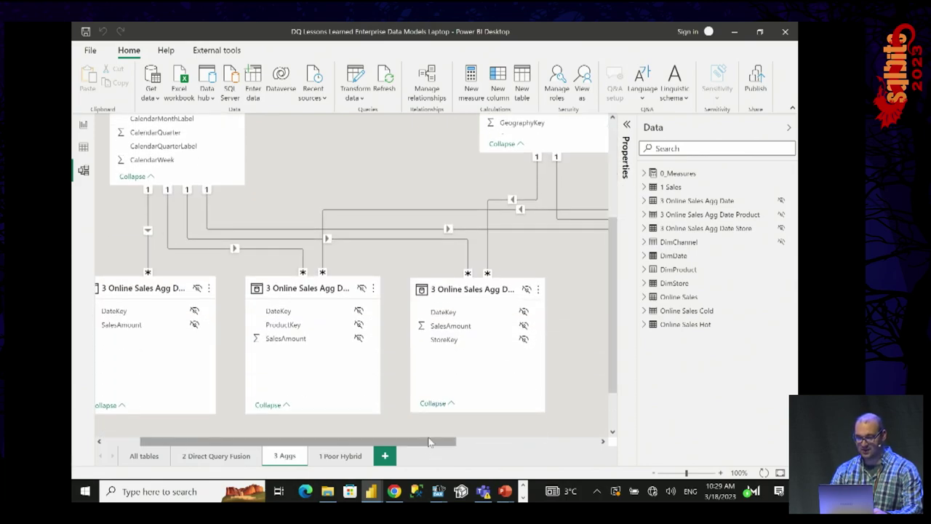
{"action": "left_click_drag", "start_coordinate": [425, 445], "coordinate": [576, 400]}
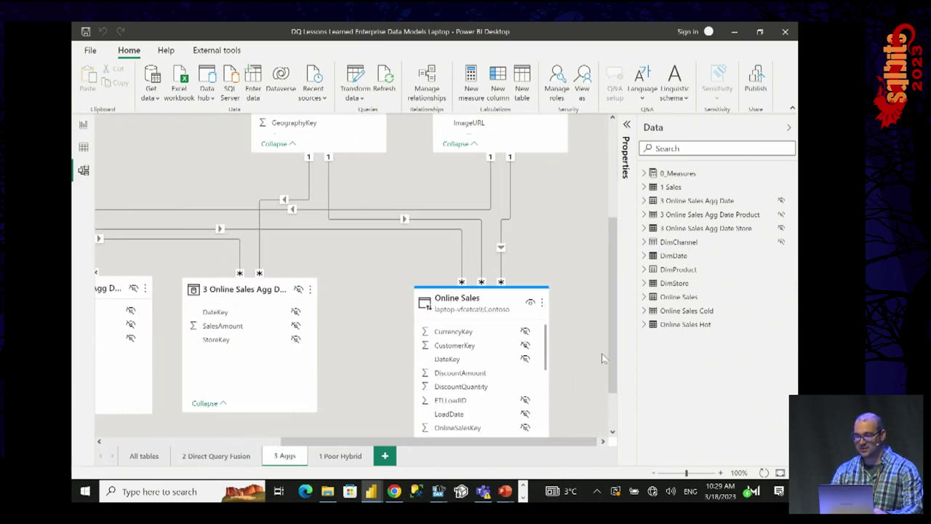
{"action": "mouse_move", "coordinate": [609, 370]}
{"action": "left_mouse_down"}
{"action": "mouse_move", "coordinate": [608, 306]}
{"action": "mouse_move", "coordinate": [595, 364]}
{"action": "left_mouse_up"}
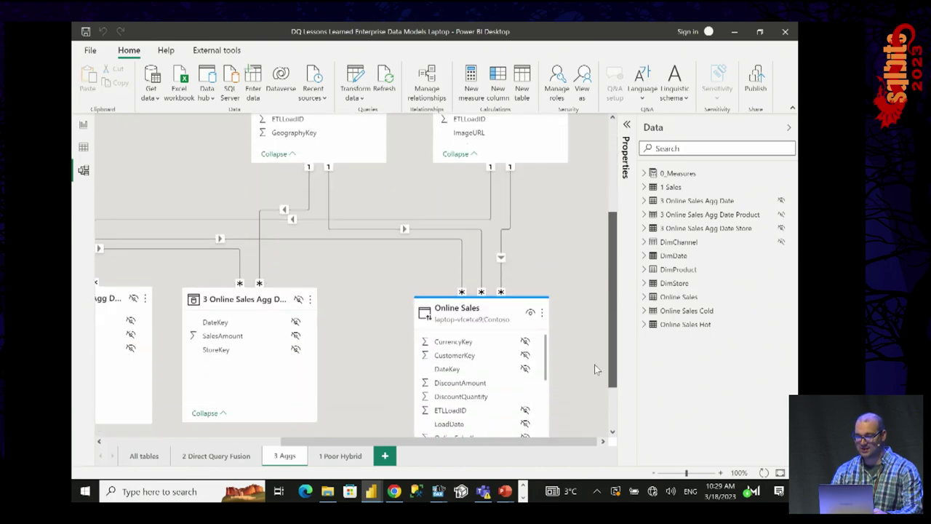
{"action": "scroll", "coordinate": [575, 367], "scroll_direction": "down", "scroll_amount": 2}
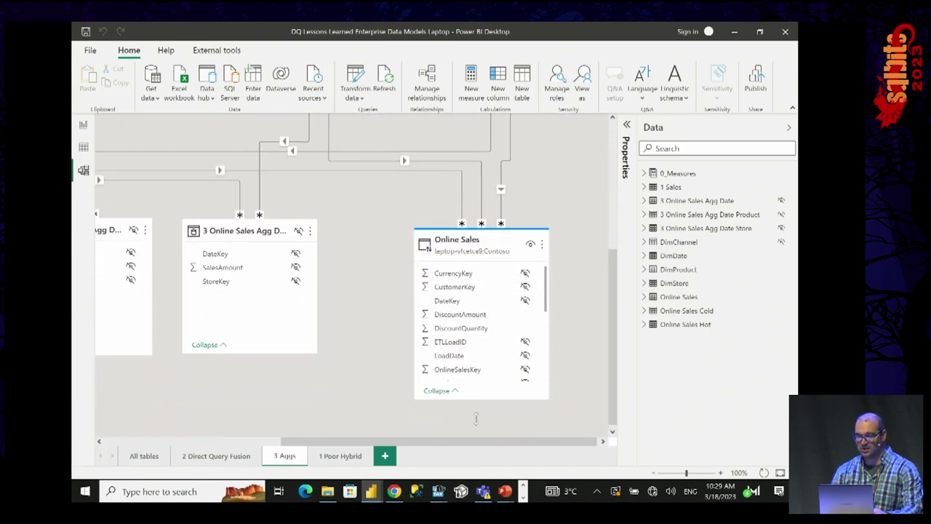
{"action": "left_click_drag", "start_coordinate": [474, 441], "coordinate": [288, 457]}
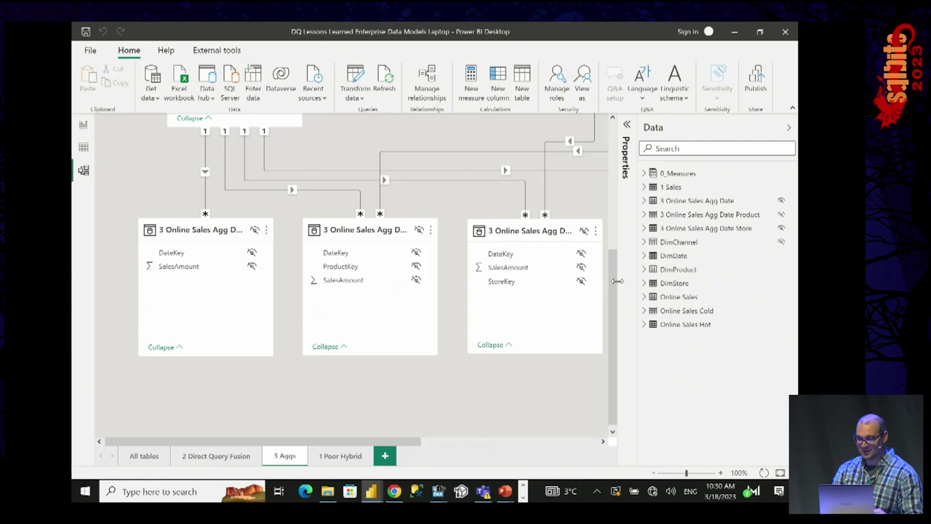
{"action": "left_click_drag", "start_coordinate": [613, 256], "coordinate": [611, 327]}
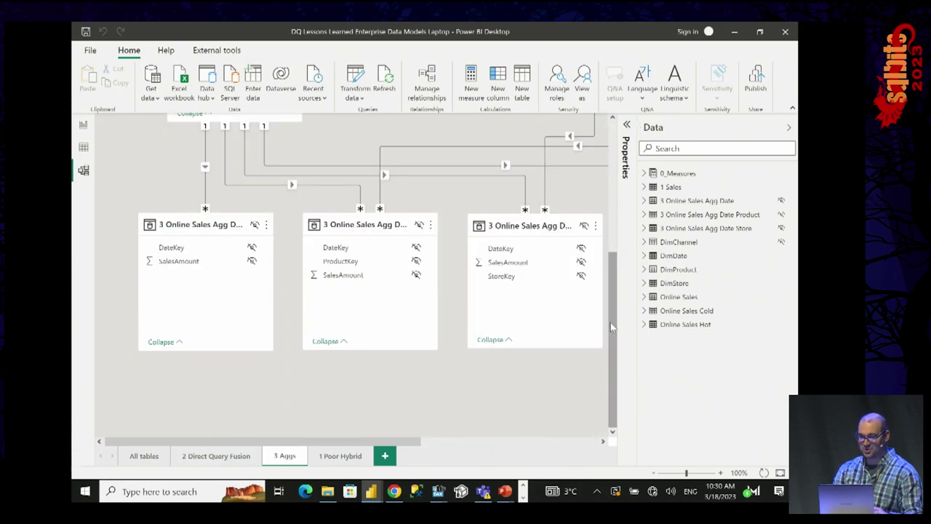
- In Report view, start a Performance analyzer recording and refresh all visuals on the 3 Aggs page
{"action": "left_click", "coordinate": [84, 125]}
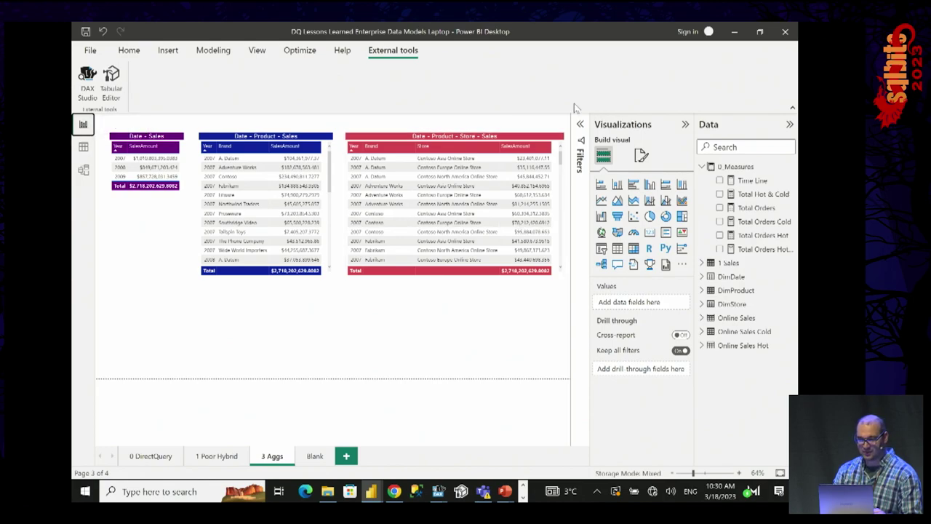
{"action": "left_click", "coordinate": [256, 52]}
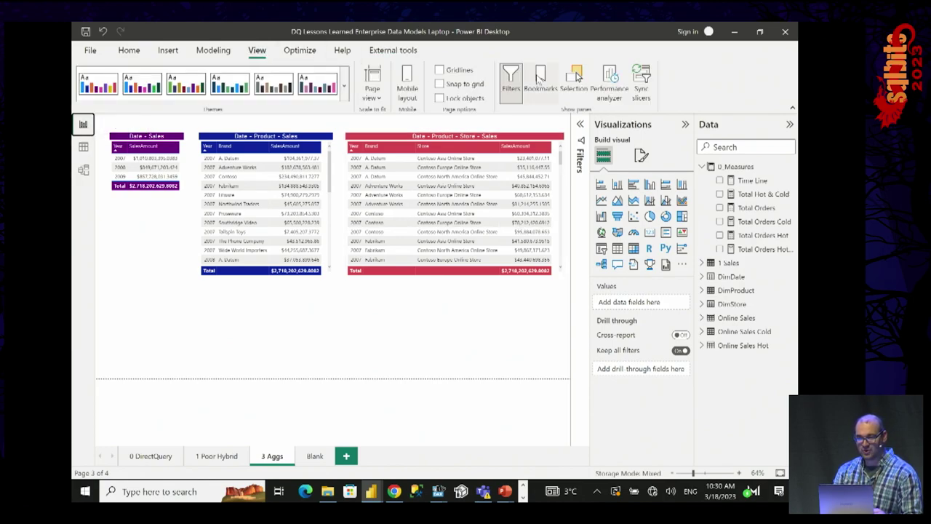
{"action": "left_click", "coordinate": [609, 81]}
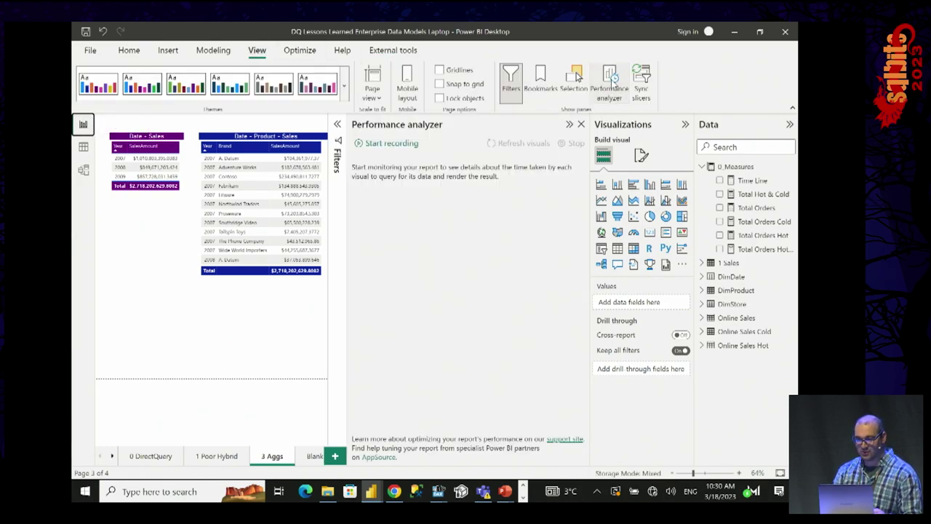
{"action": "left_click", "coordinate": [358, 145]}
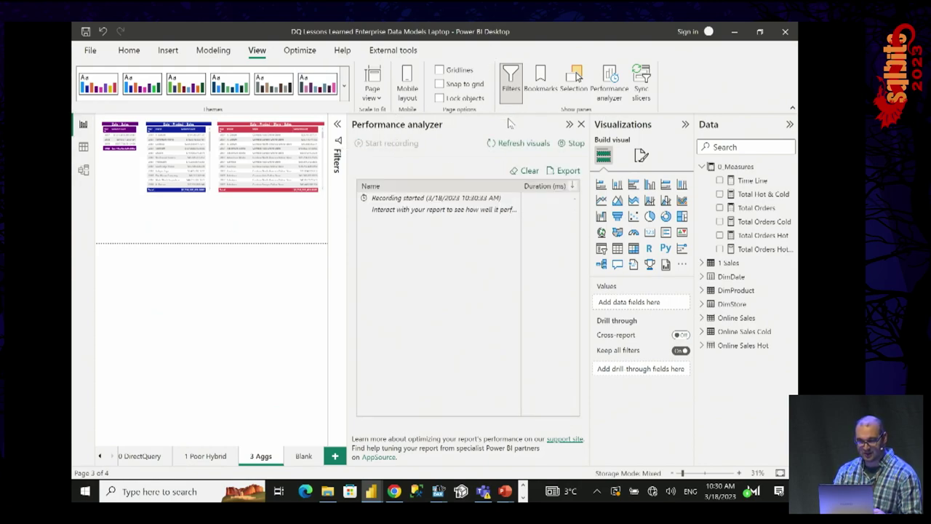
{"action": "left_click", "coordinate": [500, 144]}
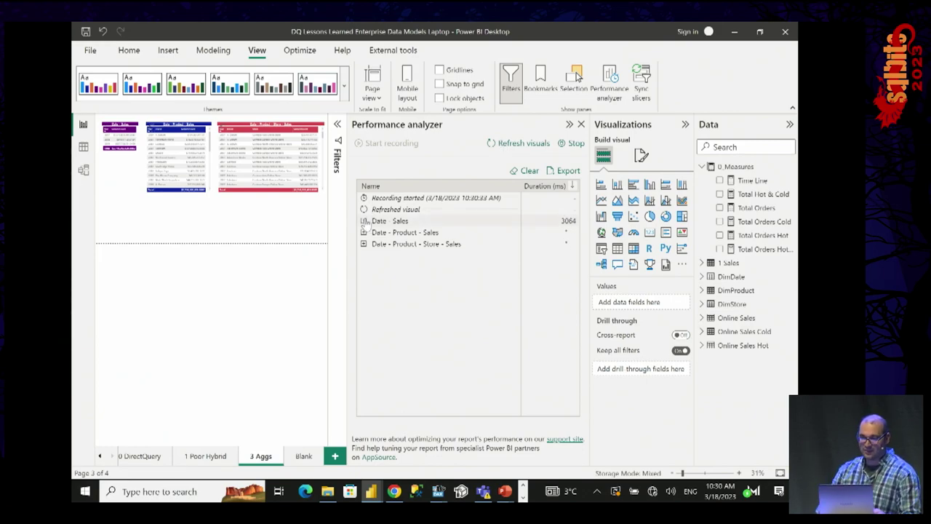
- Inspect the Date - Sales timing details, then return to the model diagram
{"action": "left_click", "coordinate": [364, 222]}
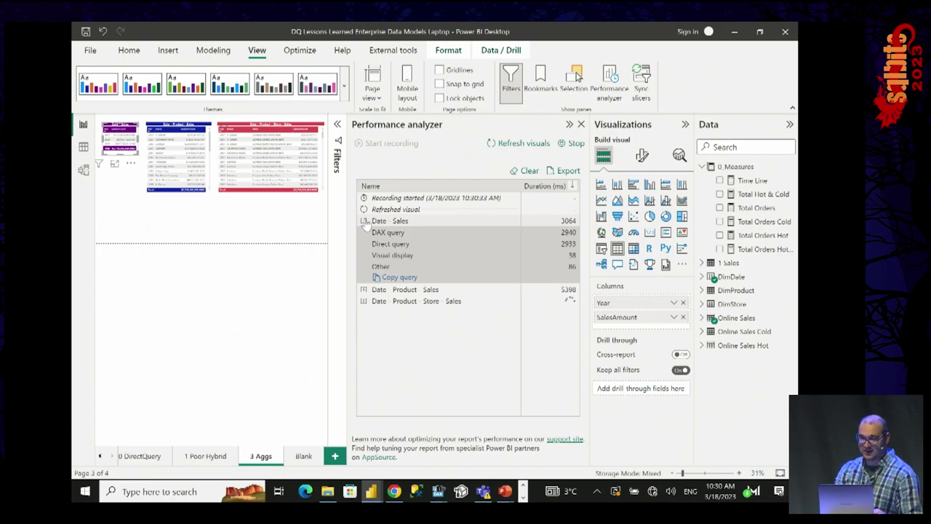
{"action": "left_click", "coordinate": [367, 223]}
{"action": "left_click", "coordinate": [685, 126]}
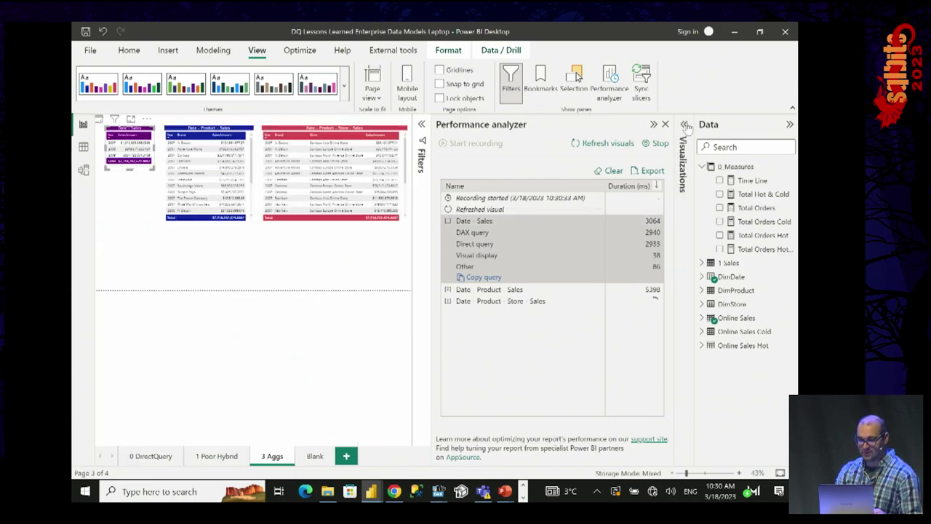
{"action": "left_click", "coordinate": [448, 220]}
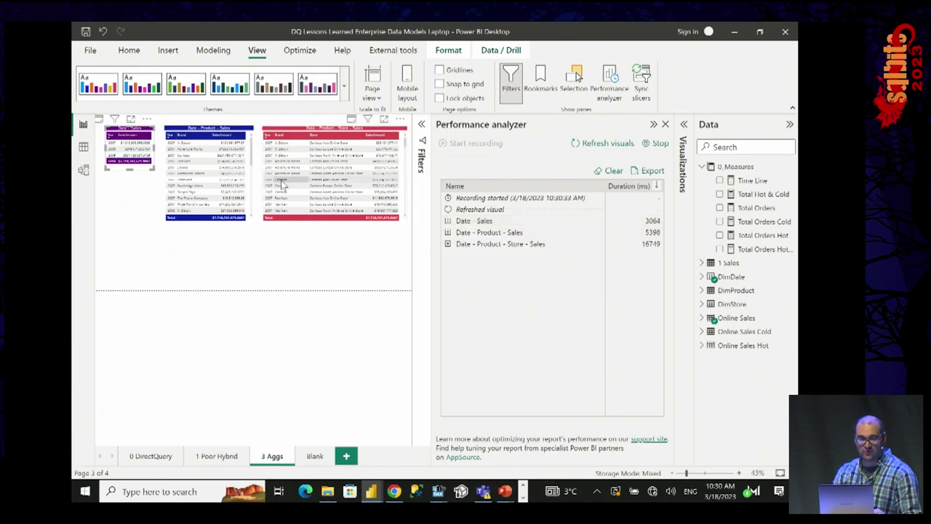
{"action": "left_click", "coordinate": [83, 170]}
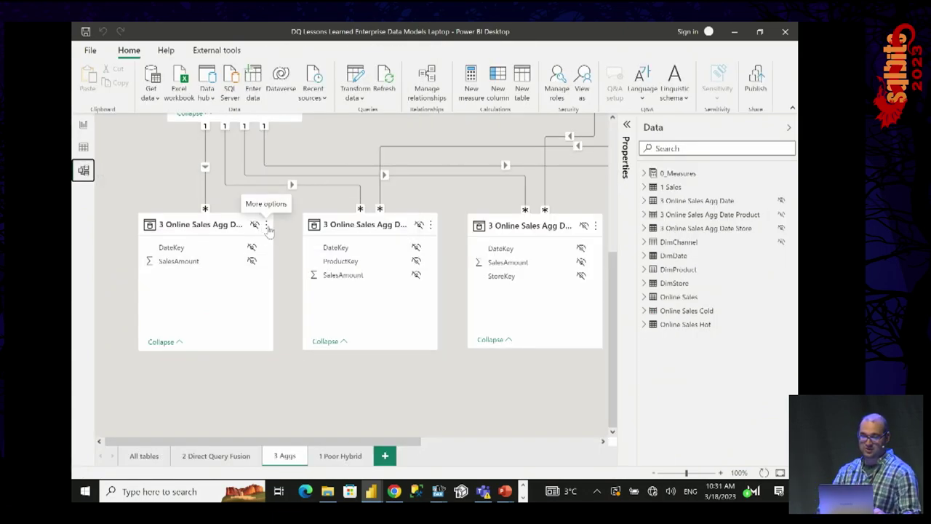
- In Manage aggregations, map 3 Online Sales Agg Date's SalesAmount to Sum of Online Sales.SalesAmount
{"action": "left_click", "coordinate": [267, 227]}
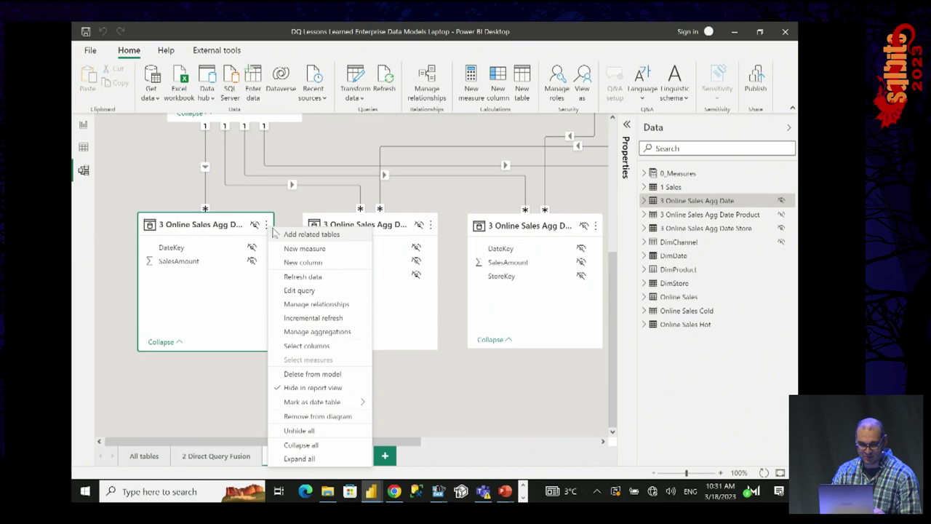
{"action": "left_click", "coordinate": [316, 332]}
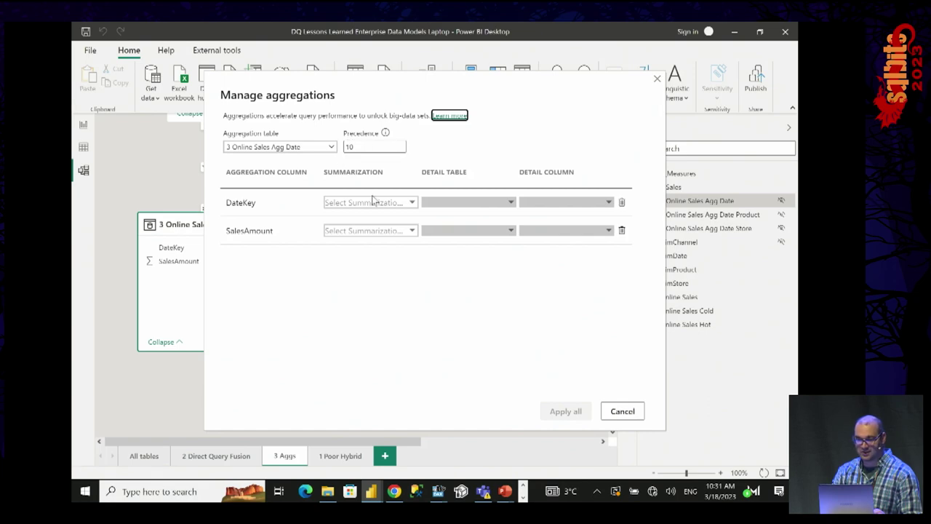
{"action": "left_click", "coordinate": [411, 232]}
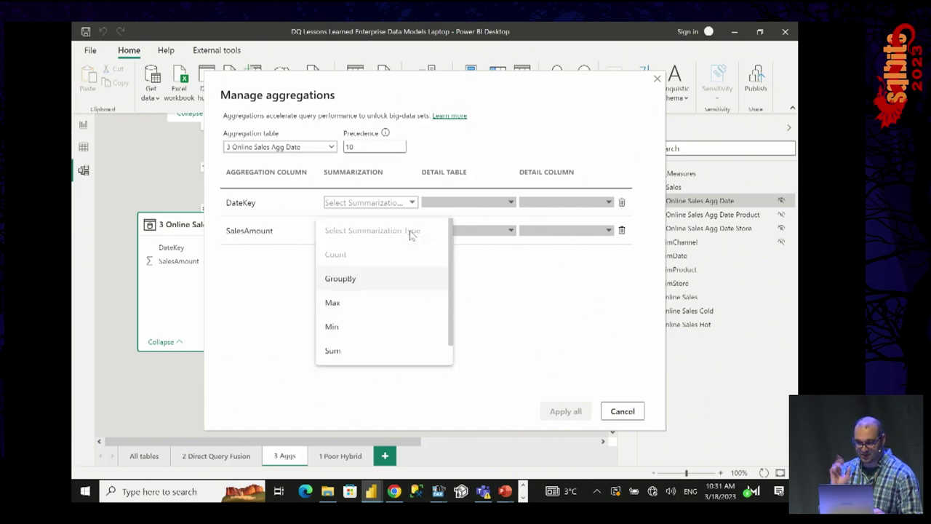
{"action": "left_click", "coordinate": [339, 352]}
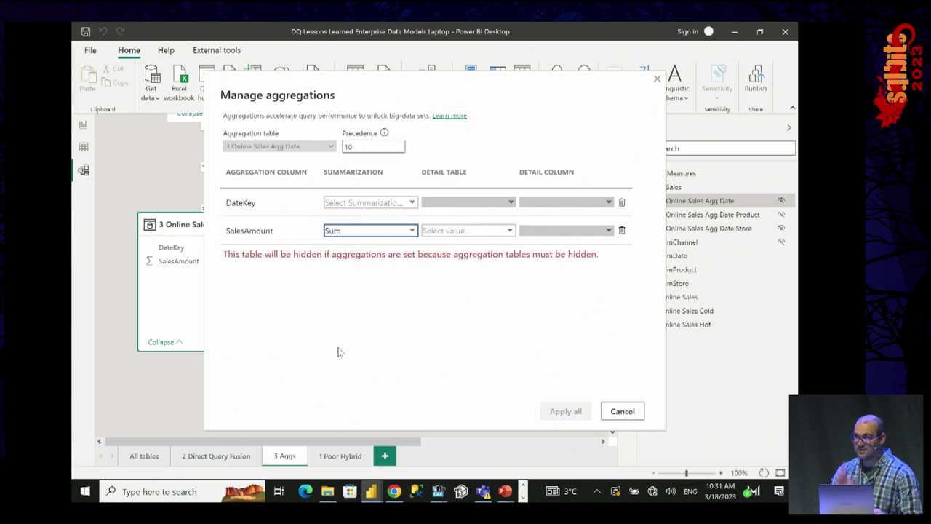
{"action": "left_click", "coordinate": [505, 231]}
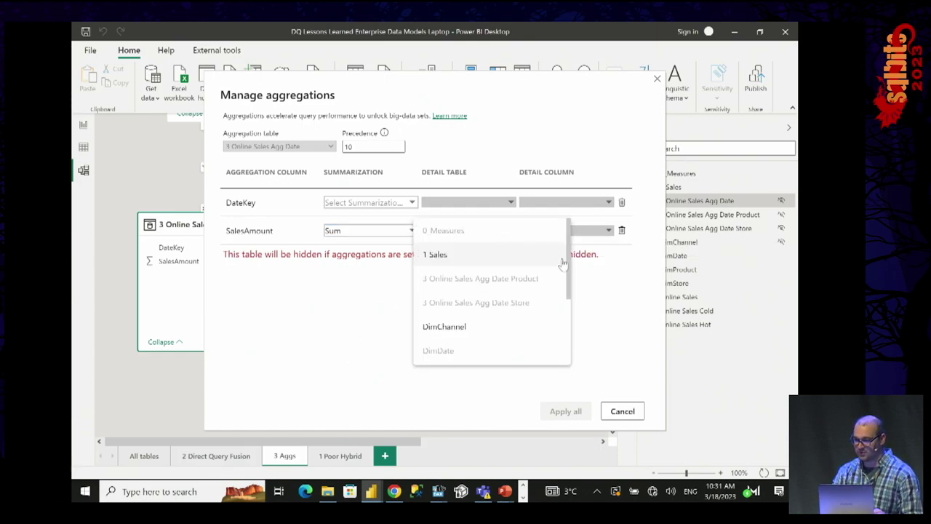
{"action": "scroll", "coordinate": [570, 271], "scroll_direction": "down", "scroll_amount": 3}
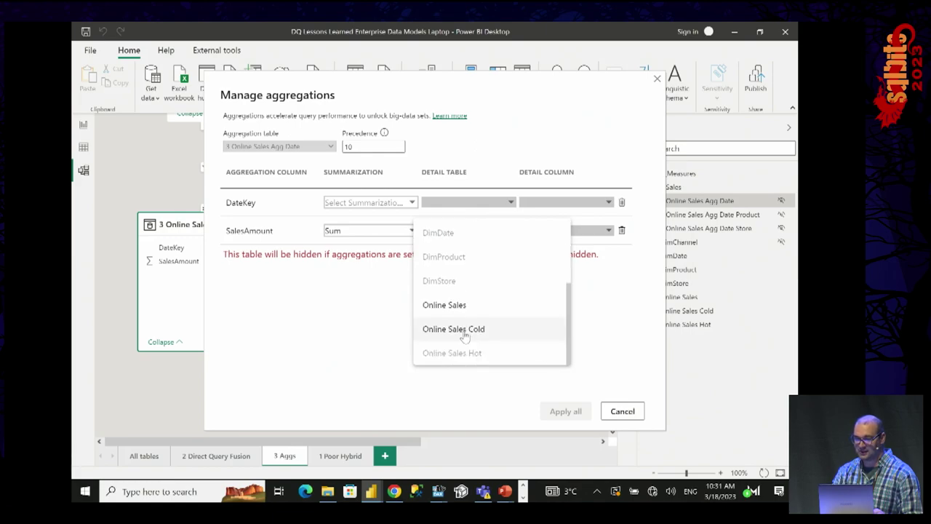
{"action": "left_click", "coordinate": [451, 308]}
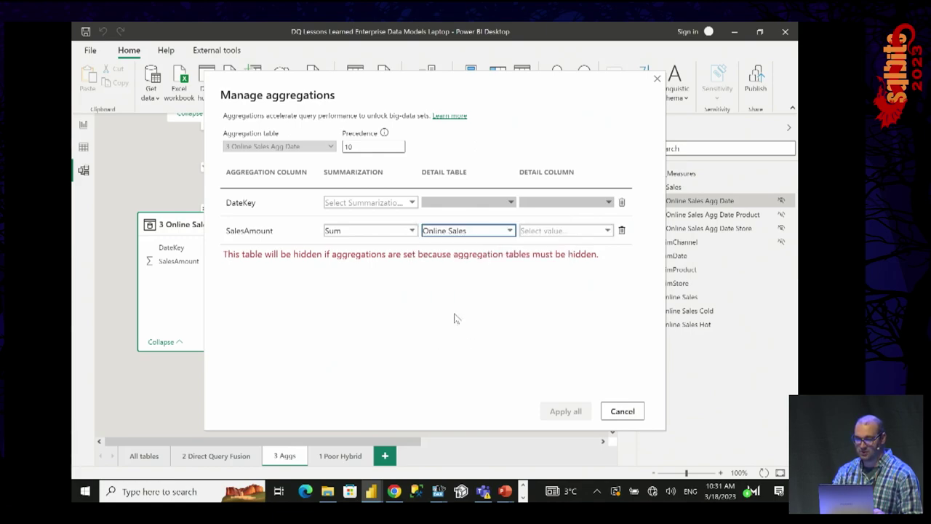
{"action": "left_click", "coordinate": [603, 232]}
{"action": "left_click_drag", "start_coordinate": [633, 254], "coordinate": [631, 316]}
{"action": "left_click", "coordinate": [564, 276]}
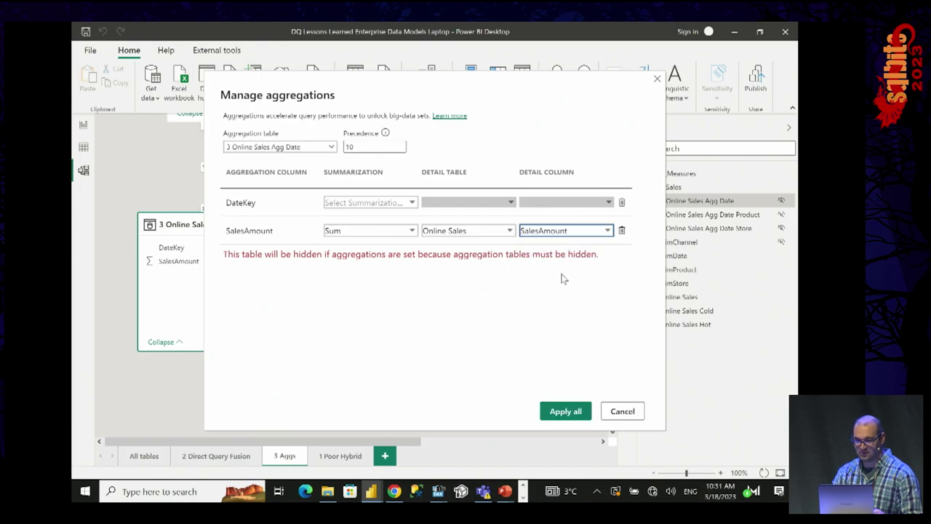
- Apply the Agg Date mapping and open aggregation settings for 3 Online Sales Agg Date Product
{"action": "left_click", "coordinate": [565, 411]}
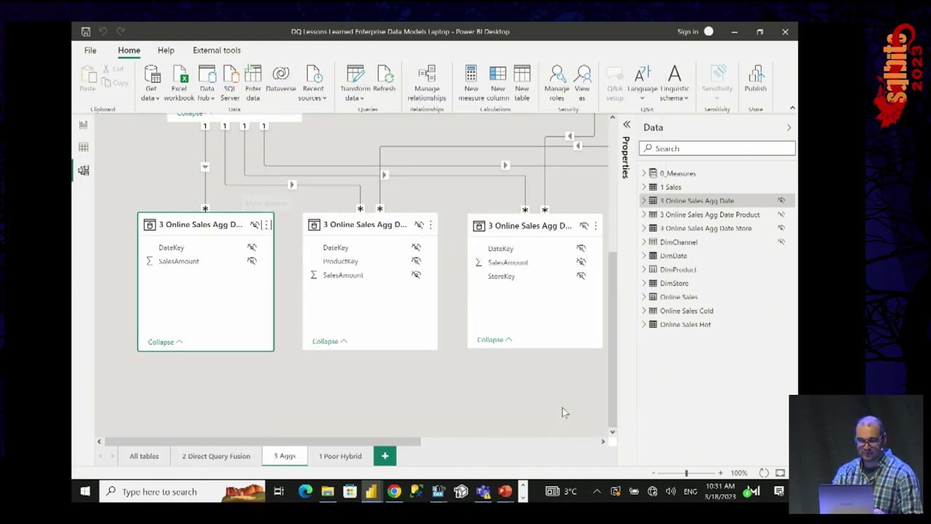
{"action": "left_click", "coordinate": [431, 225]}
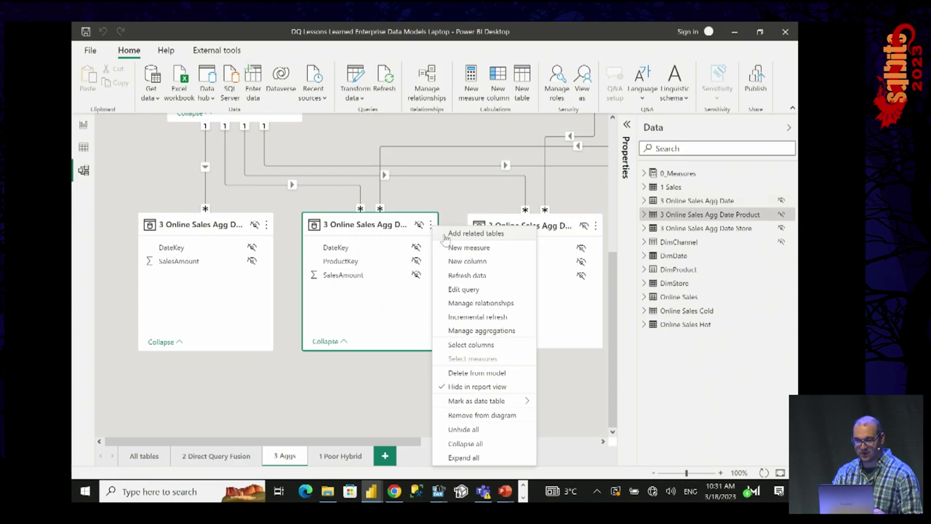
{"action": "left_click", "coordinate": [469, 331]}
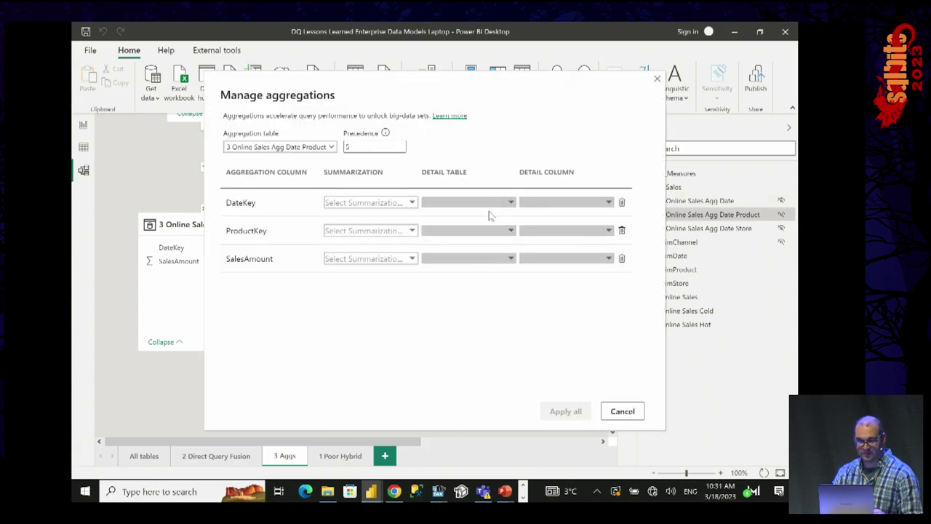
- Map Agg Date Product's SalesAmount to Sum of Online Sales.SalesAmount and apply it
{"action": "left_click", "coordinate": [410, 262]}
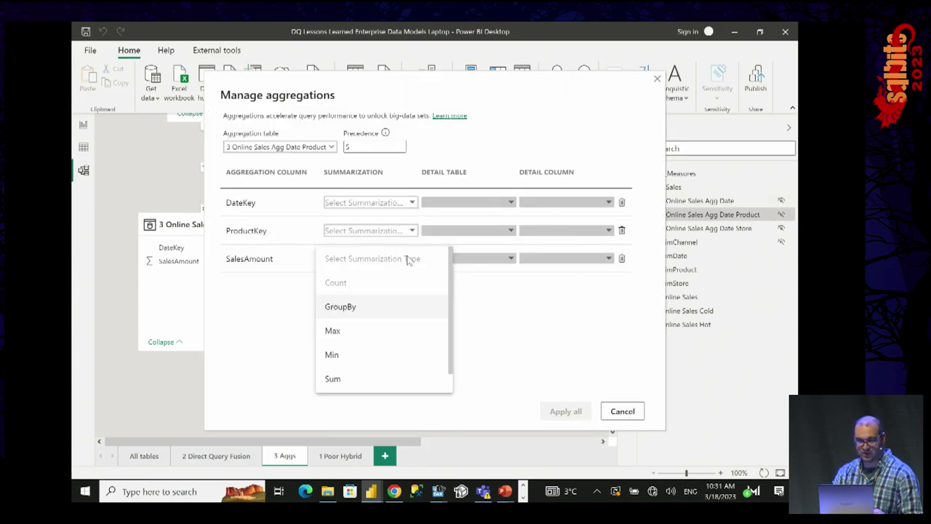
{"action": "left_click", "coordinate": [353, 382]}
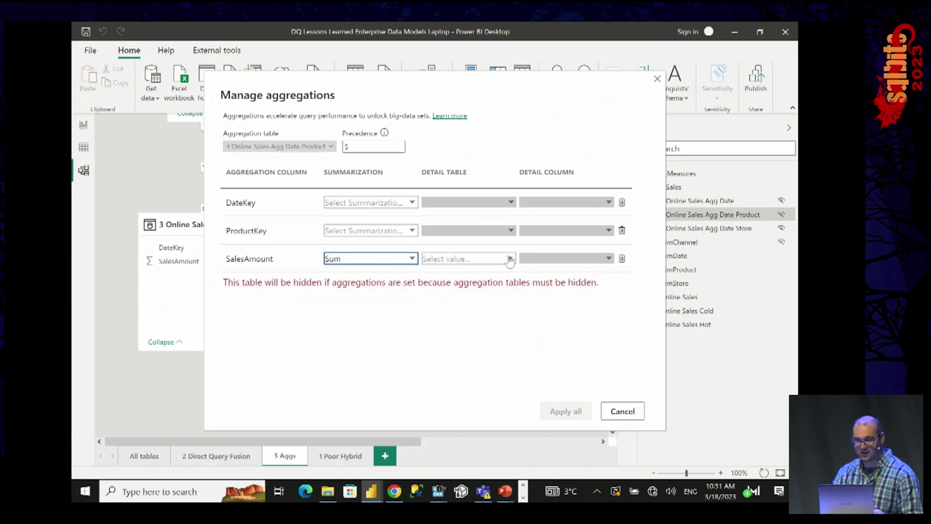
{"action": "left_click", "coordinate": [509, 262]}
{"action": "left_click_drag", "start_coordinate": [559, 314], "coordinate": [556, 382]}
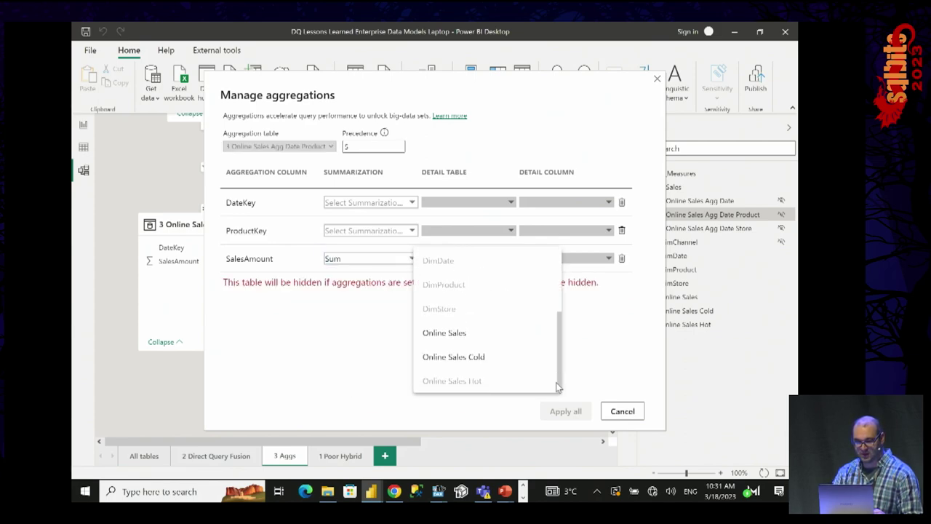
{"action": "left_click", "coordinate": [487, 335]}
{"action": "left_click", "coordinate": [582, 262]}
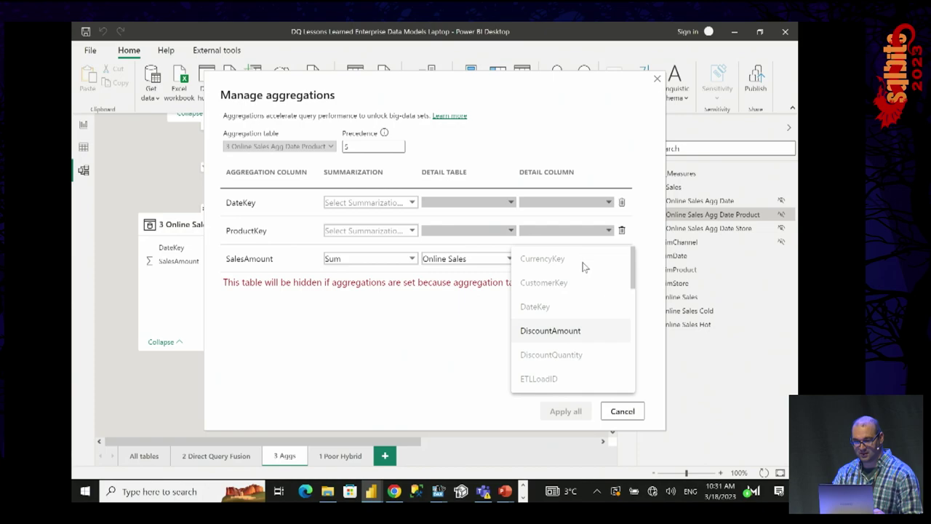
{"action": "left_click_drag", "start_coordinate": [631, 283], "coordinate": [631, 373]}
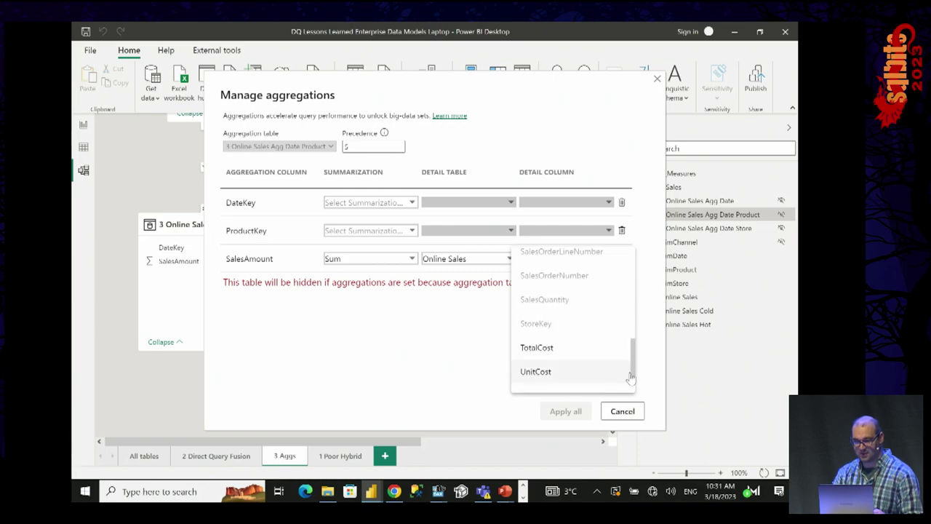
{"action": "scroll", "coordinate": [608, 342], "scroll_direction": "up", "scroll_amount": 2}
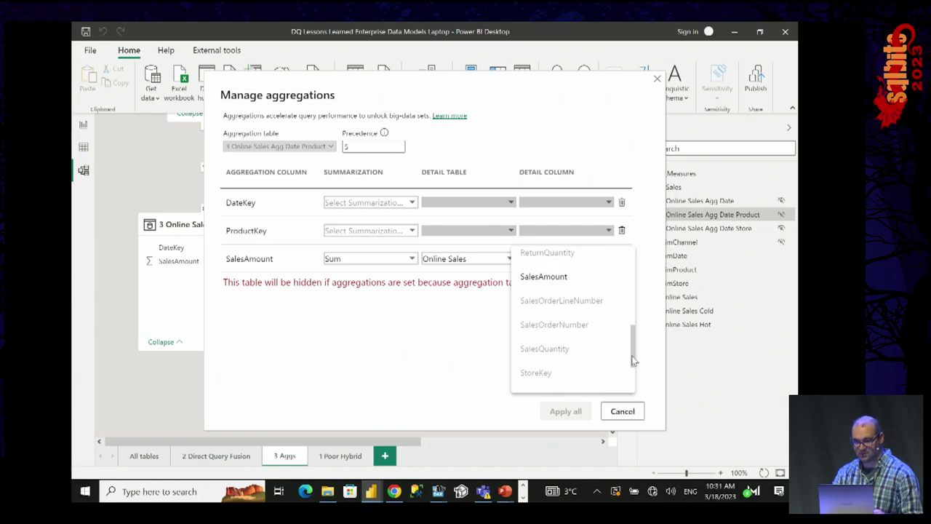
{"action": "left_click", "coordinate": [579, 304]}
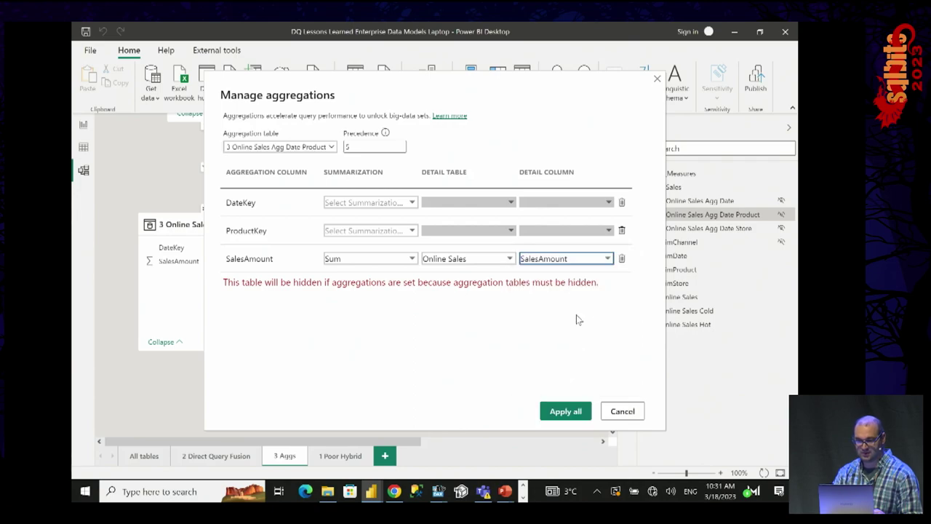
{"action": "left_click", "coordinate": [564, 411]}
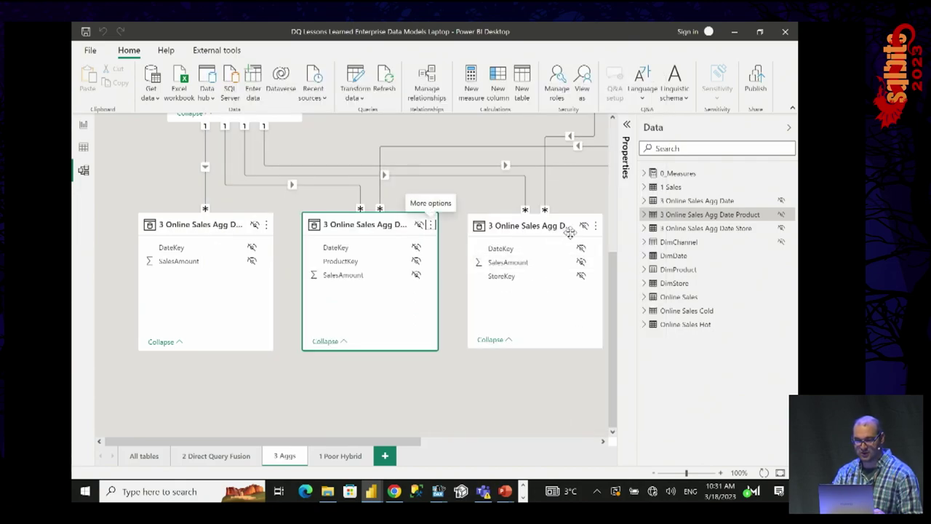
- Map Agg Date Store's SalesAmount to Sum of Online Sales.SalesAmount, apply, and return to Report view
{"action": "left_click", "coordinate": [596, 227]}
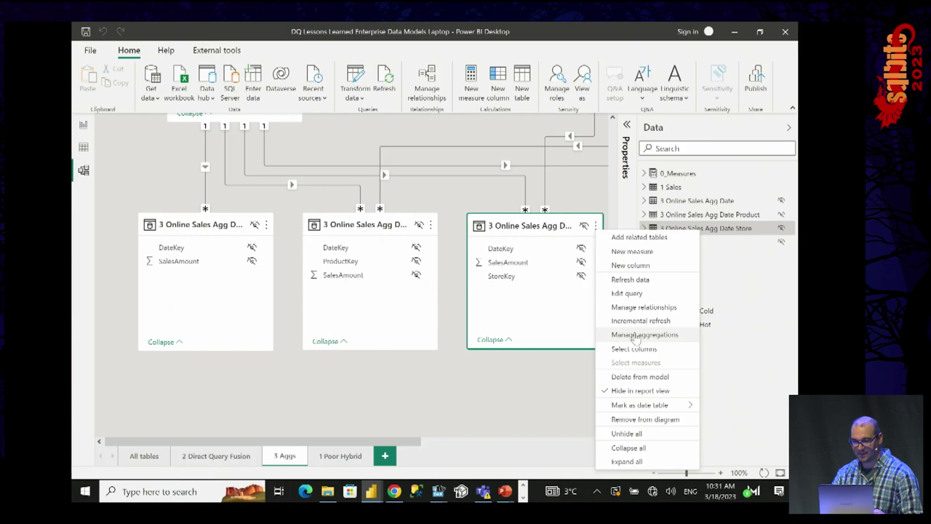
{"action": "left_click", "coordinate": [635, 335]}
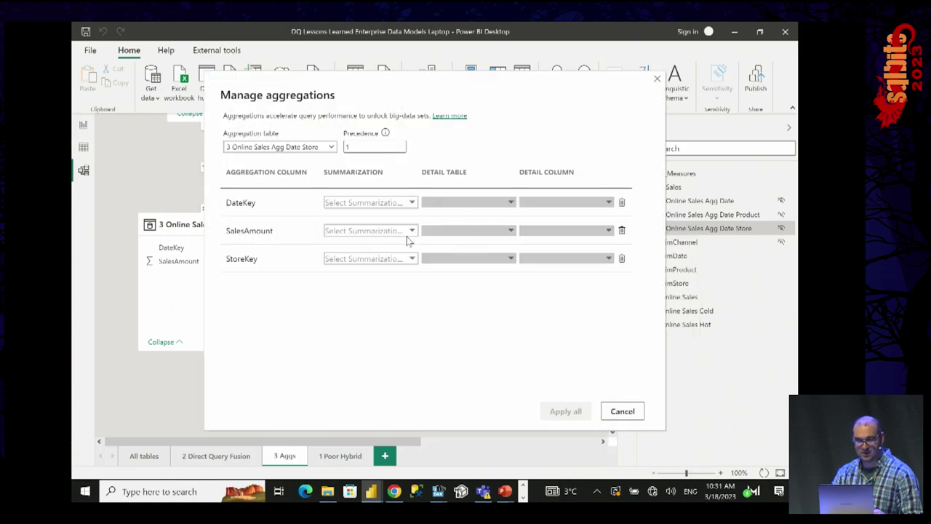
{"action": "left_click", "coordinate": [409, 232]}
{"action": "left_click", "coordinate": [335, 349]}
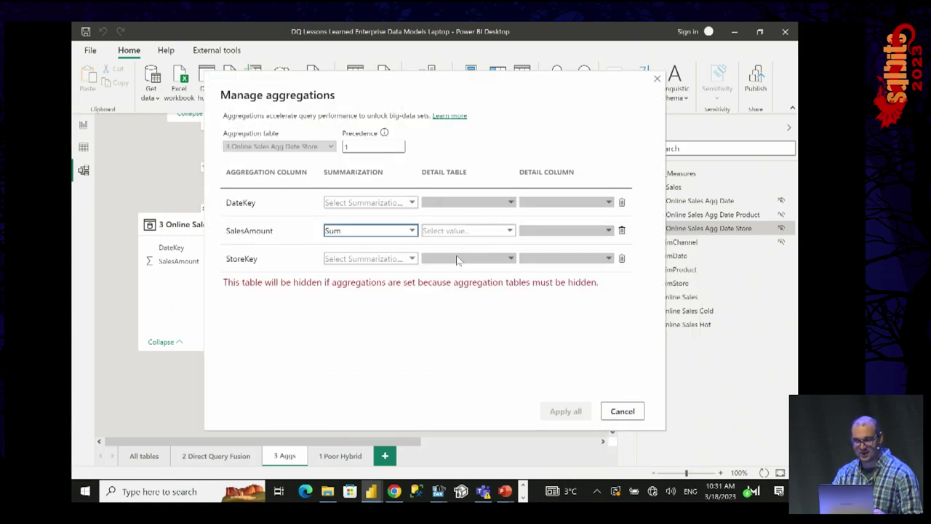
{"action": "left_click", "coordinate": [492, 231]}
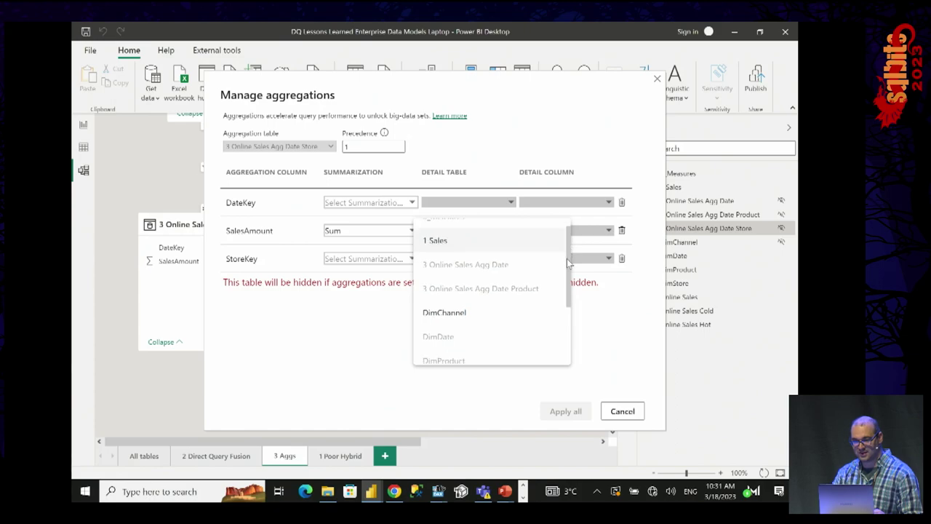
{"action": "scroll", "coordinate": [531, 328], "scroll_direction": "down", "scroll_amount": 3}
{"action": "left_click", "coordinate": [486, 308]}
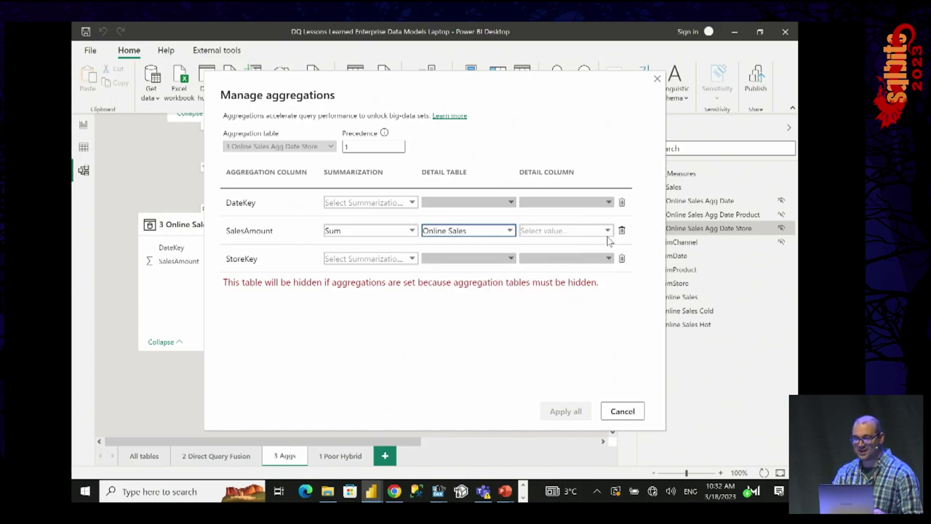
{"action": "left_click", "coordinate": [607, 236]}
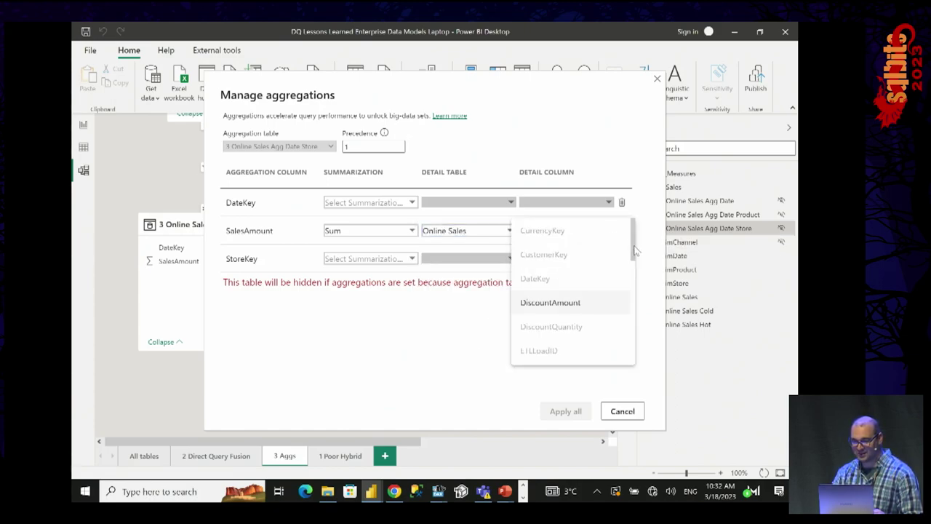
{"action": "left_click_drag", "start_coordinate": [632, 255], "coordinate": [631, 337]}
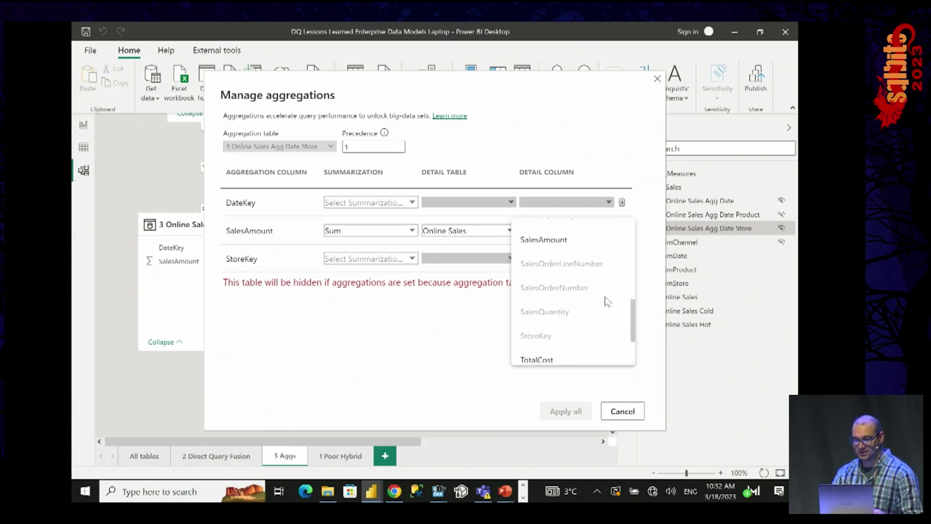
{"action": "left_click", "coordinate": [557, 234]}
{"action": "left_click", "coordinate": [562, 410]}
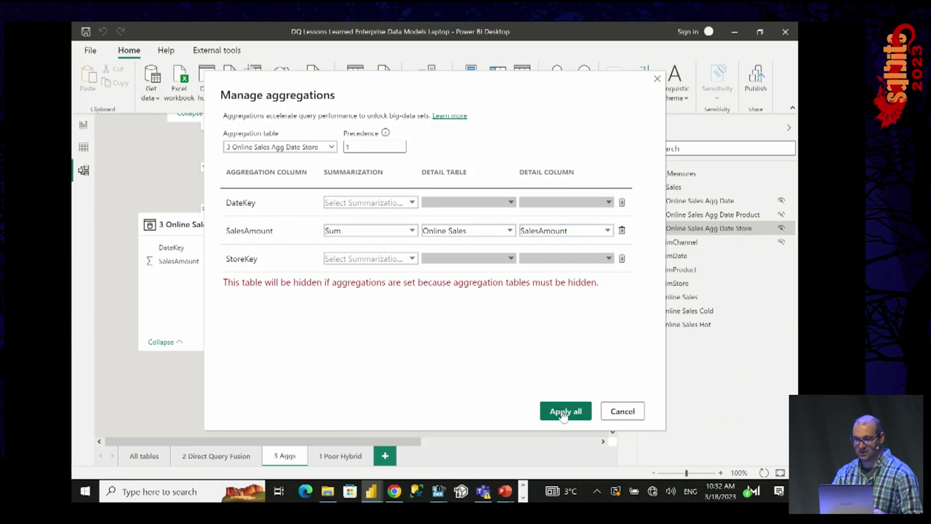
{"action": "left_click", "coordinate": [83, 125]}
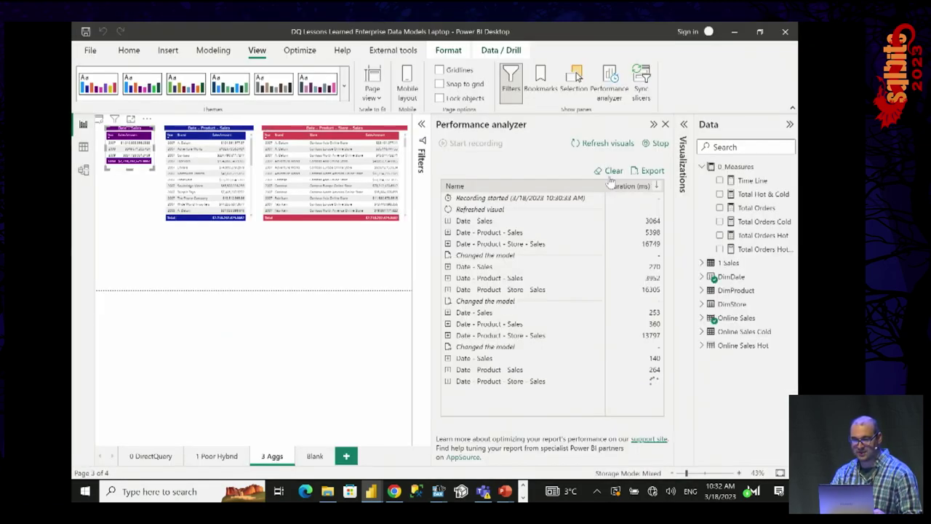
- Clear and re-record visual timings, then copy the Date - Sales DAX query (117 ms, 8 ms DAX)
{"action": "left_click", "coordinate": [609, 170]}
{"action": "left_click", "coordinate": [595, 144]}
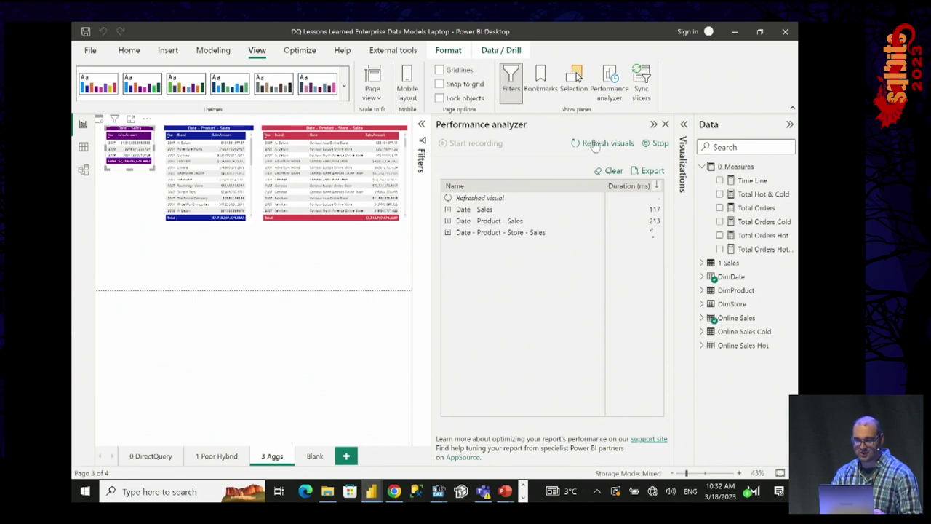
{"action": "left_click", "coordinate": [448, 210]}
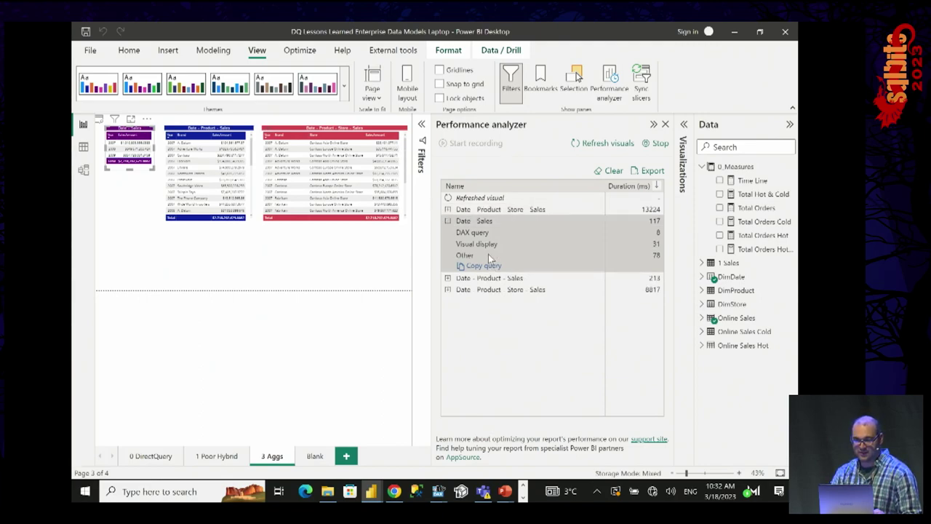
{"action": "left_click", "coordinate": [484, 266]}
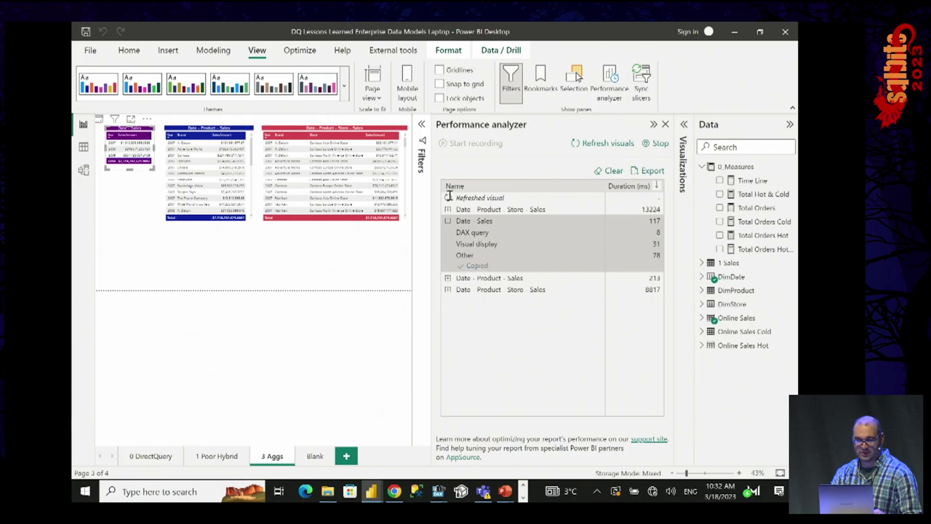
{"action": "left_click", "coordinate": [393, 51]}
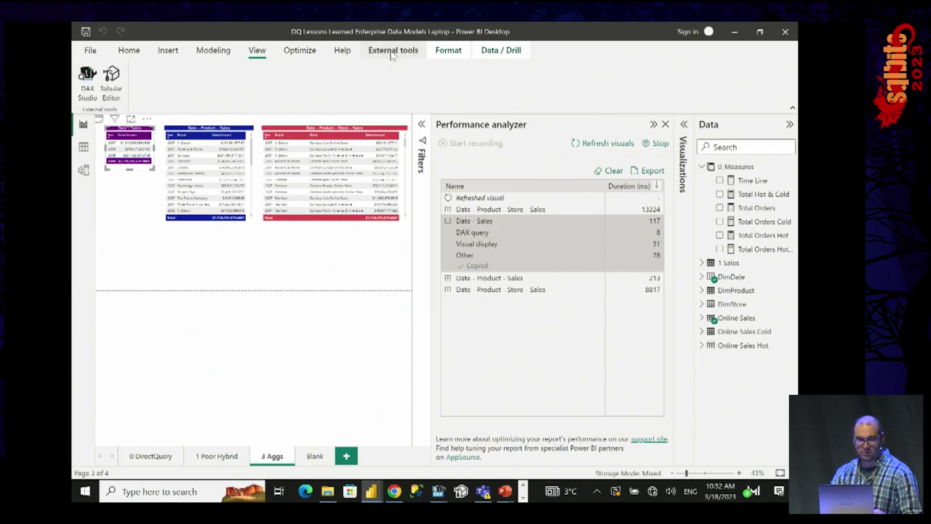
- Run the pasted Date - Sales query in DAX Studio with Server Timings; confirm it hits 3 Online Sales Agg Date
{"action": "left_click", "coordinate": [86, 82]}
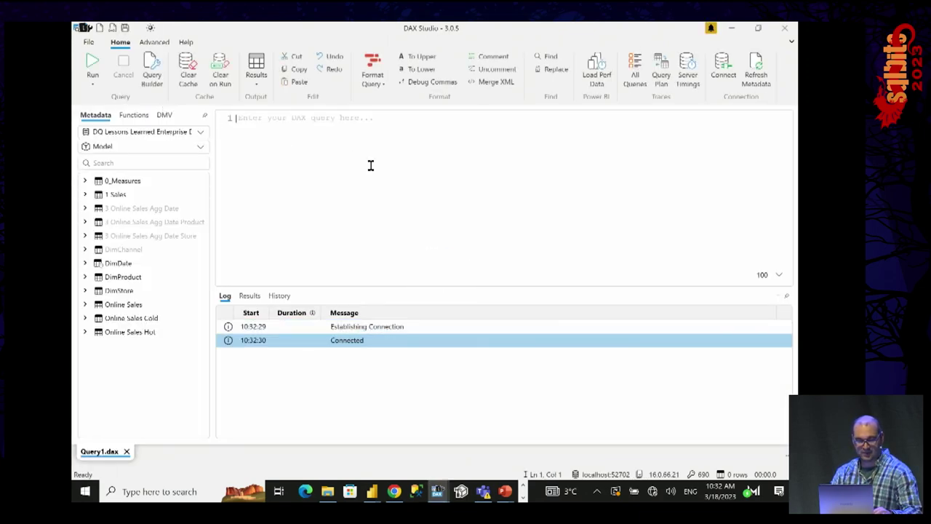
{"action": "type", "text": "// DAX Query DEFINE \tVAR __DS0Core = \t\tSUMMARIZECOLUMNS( \t\t\tROLLUPADDISSUBTOTAL('DimDate'[CalendarYear], \"IsGrandTotalRowTotal\"), \t\t\t\"SumSalesAmount\", CALCULATE(SUM('Online Sales'[SalesAmount])) \t\t)  \tVAR __DS0PrimaryWindowed = \t\tTOPN(502, __DS0Core, [IsGrandTotalRowTotal], 0, 'DimDate'[CalendarYear], 1)  EVALUATE \t__DS0PrimaryWindowed  ORDER BY \t[IsGrandTotalRowTotal] DESC, 'DimDate'[CalendarYear]"}
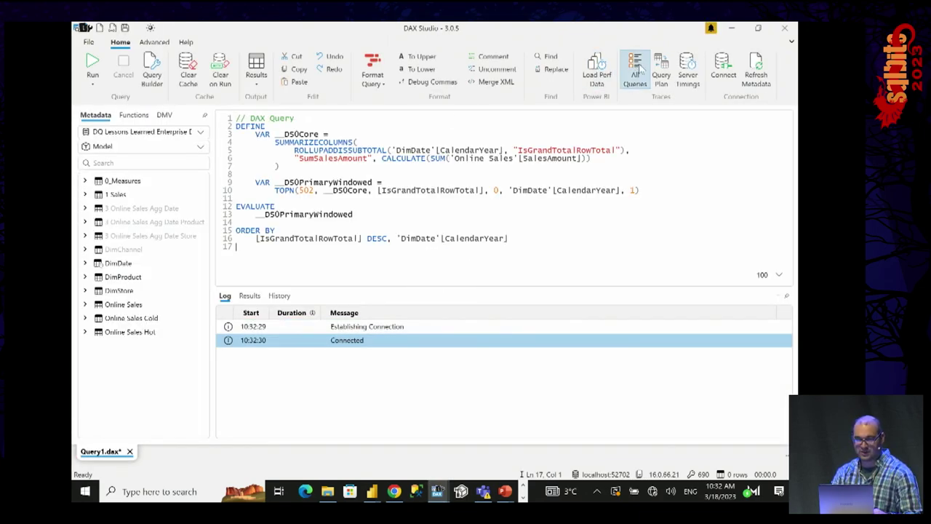
{"action": "left_click", "coordinate": [693, 75]}
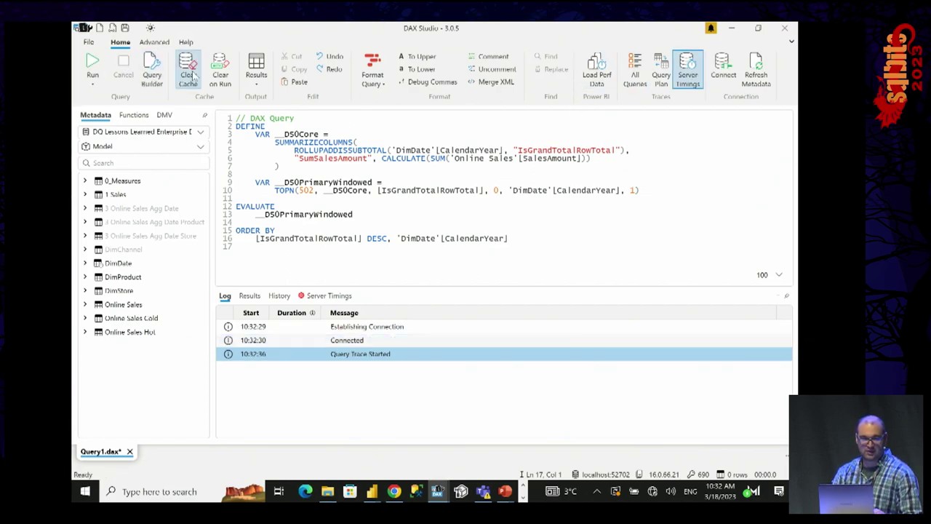
{"action": "left_click", "coordinate": [92, 64]}
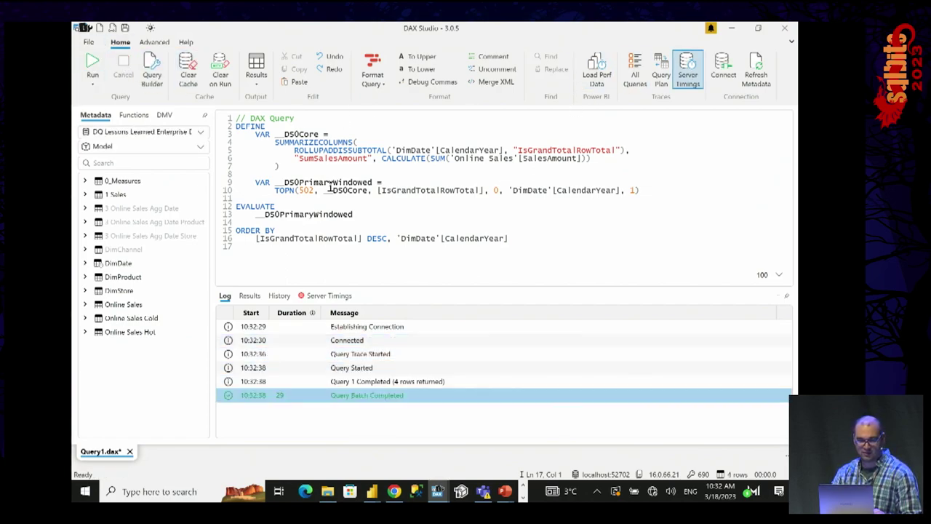
{"action": "left_click", "coordinate": [327, 295]}
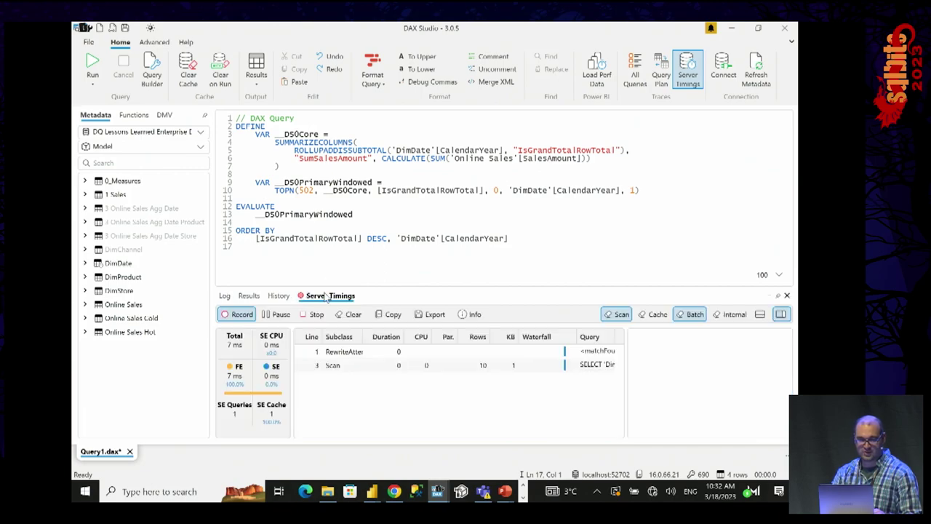
{"action": "left_click", "coordinate": [383, 352]}
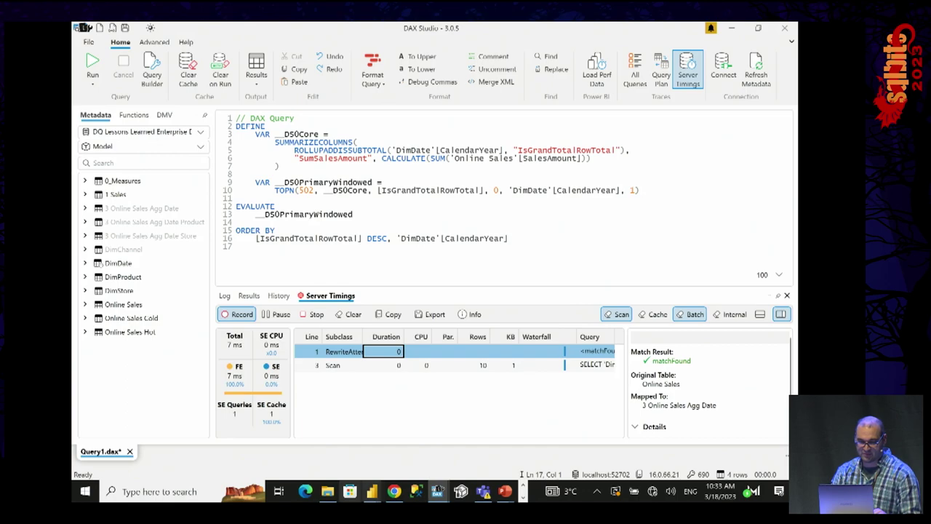
{"action": "left_click", "coordinate": [370, 493]}
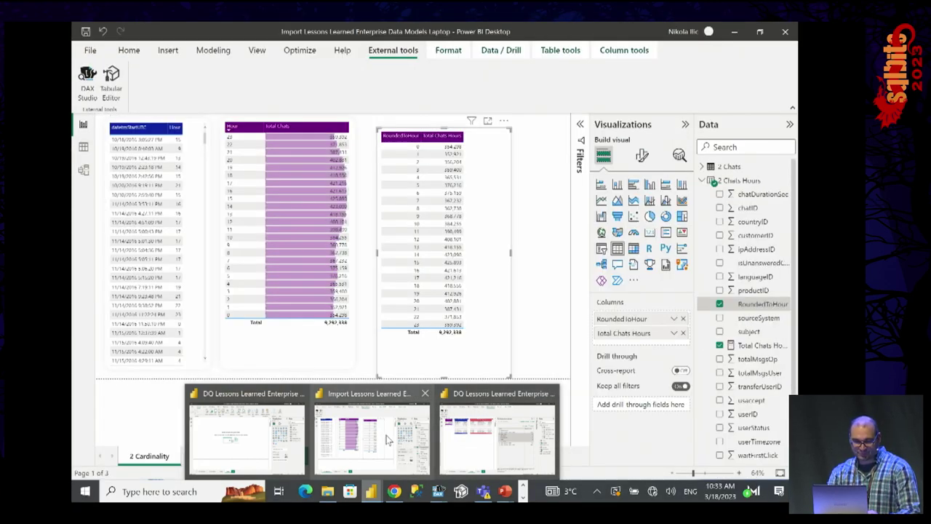
- Switch to the DQ Lessons Learned window, collapse Date - Sales timings, and show the 3 Aggs diagram
{"action": "left_click", "coordinate": [389, 440]}
{"action": "mouse_move", "coordinate": [371, 491]}
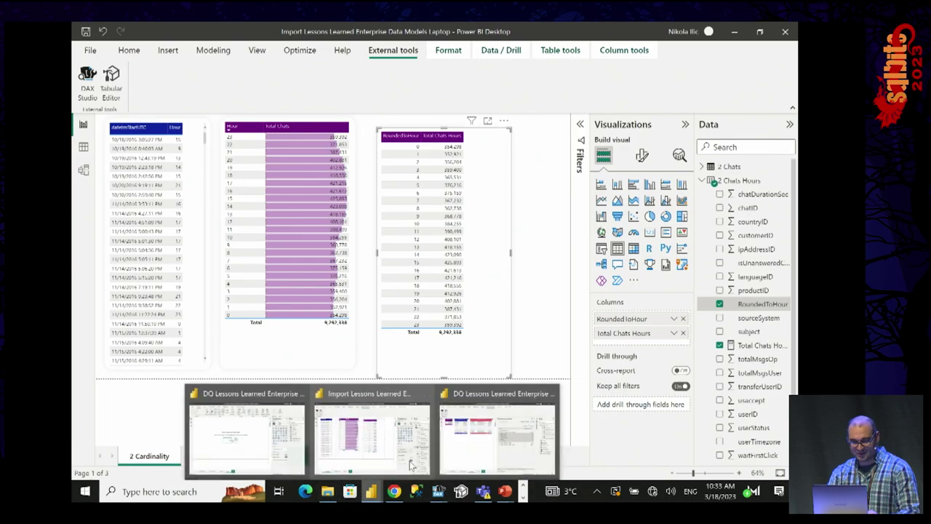
{"action": "left_click", "coordinate": [495, 436]}
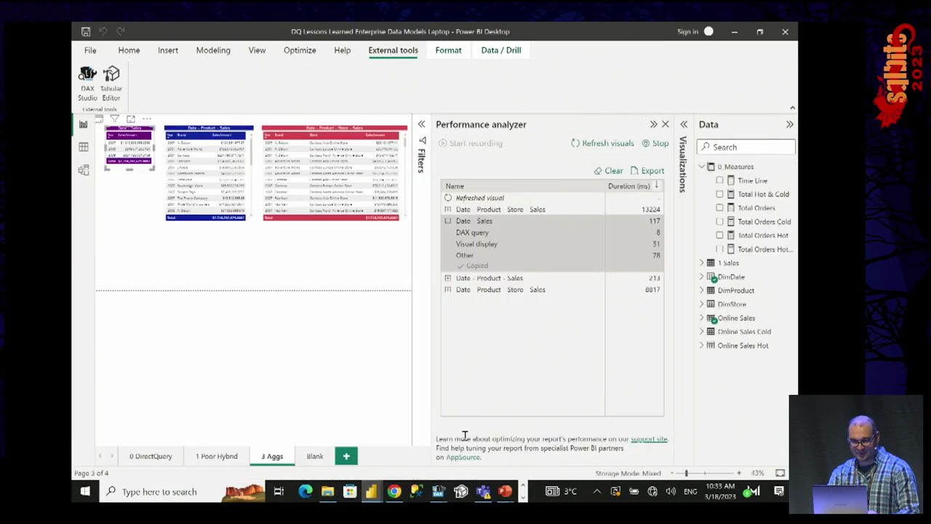
{"action": "left_click", "coordinate": [448, 222]}
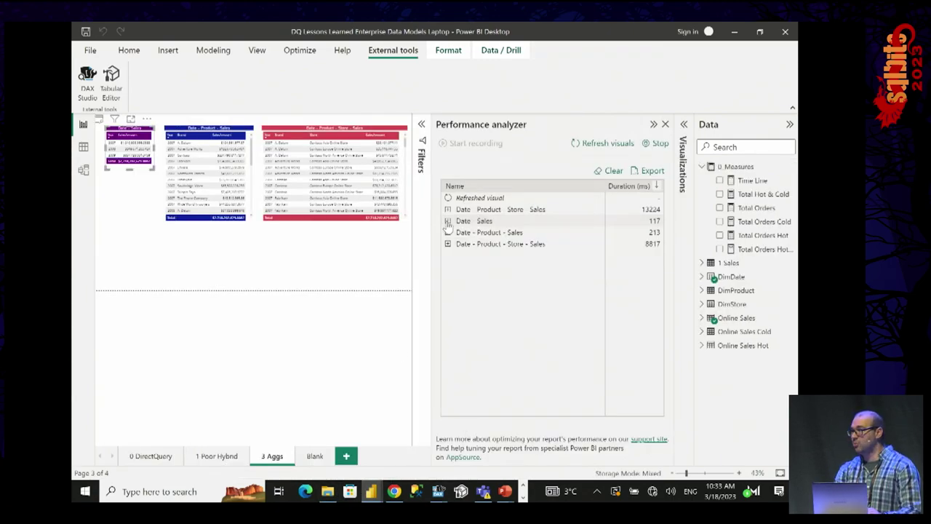
{"action": "left_click", "coordinate": [84, 170]}
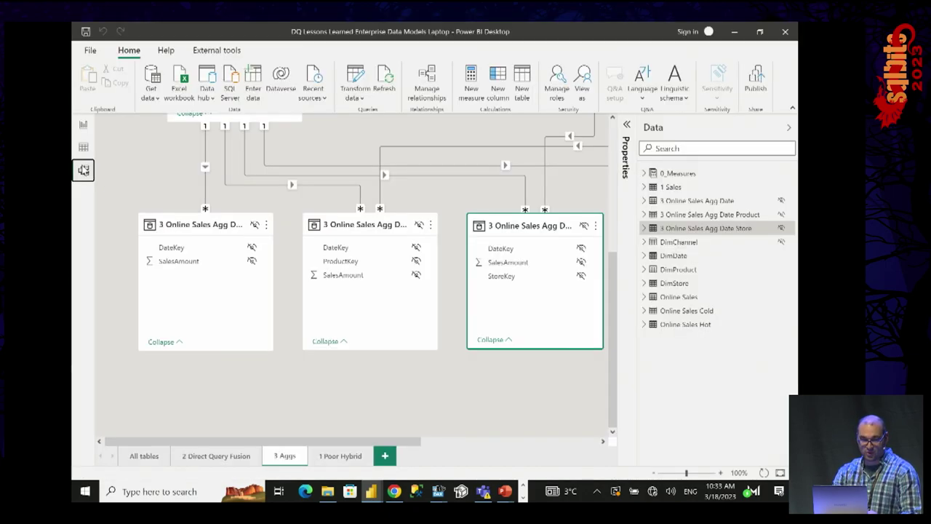
- Review 3 Online Sales Agg Date's aggregation mappings and cancel without changes
{"action": "left_click", "coordinate": [267, 224]}
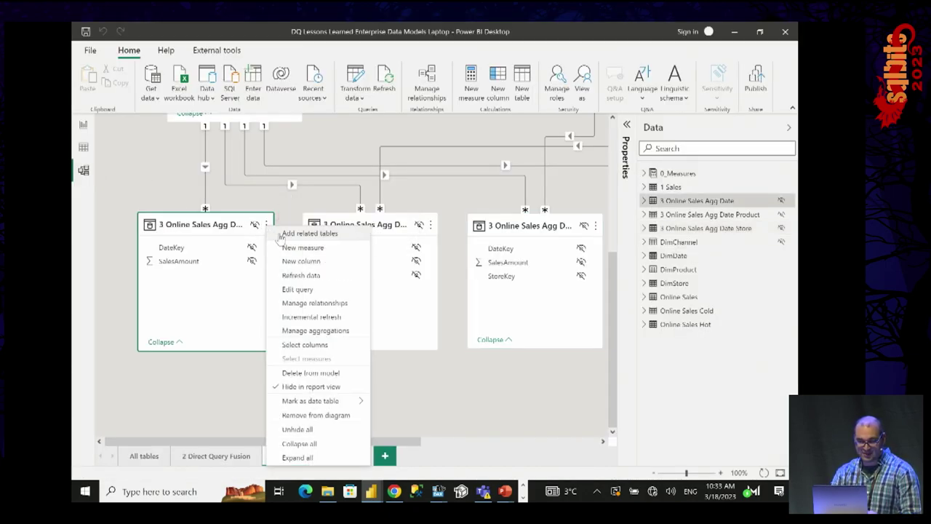
{"action": "left_click", "coordinate": [304, 331]}
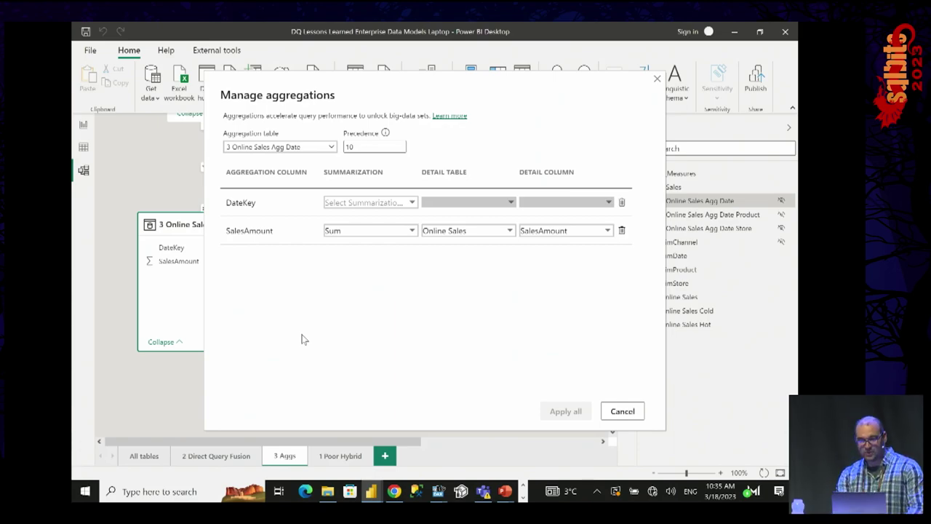
{"action": "left_click", "coordinate": [622, 411]}
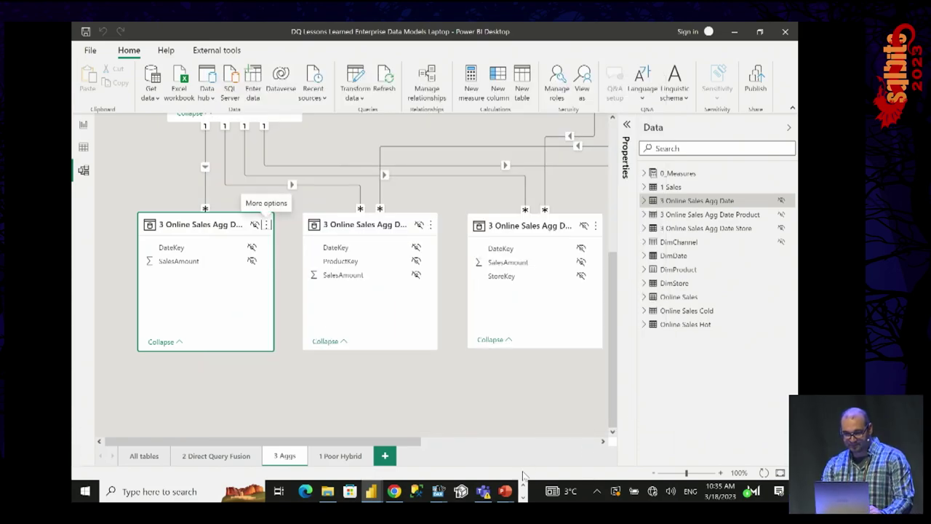
- Return to the slide show and advance to the LESSON LEARNED slide
{"action": "mouse_move", "coordinate": [504, 491]}
{"action": "left_click", "coordinate": [537, 442]}
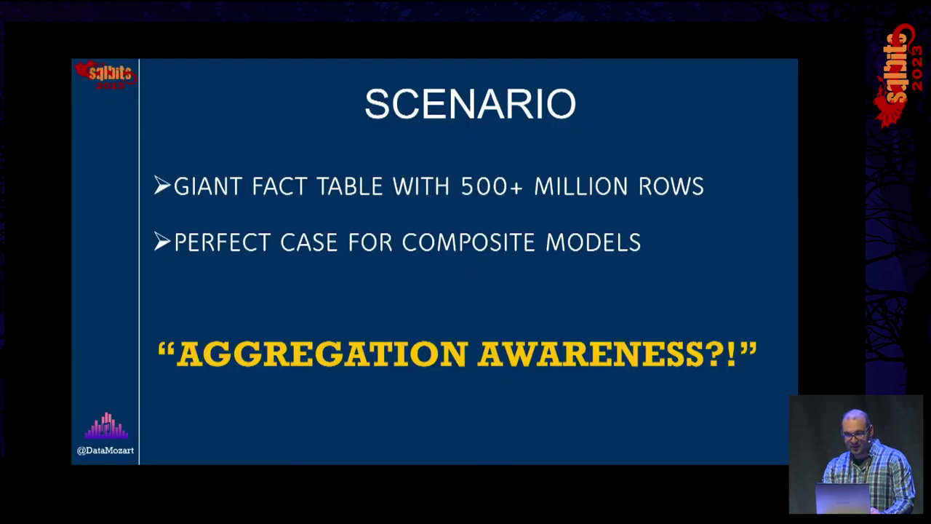
{"action": "key", "text": "Right"}
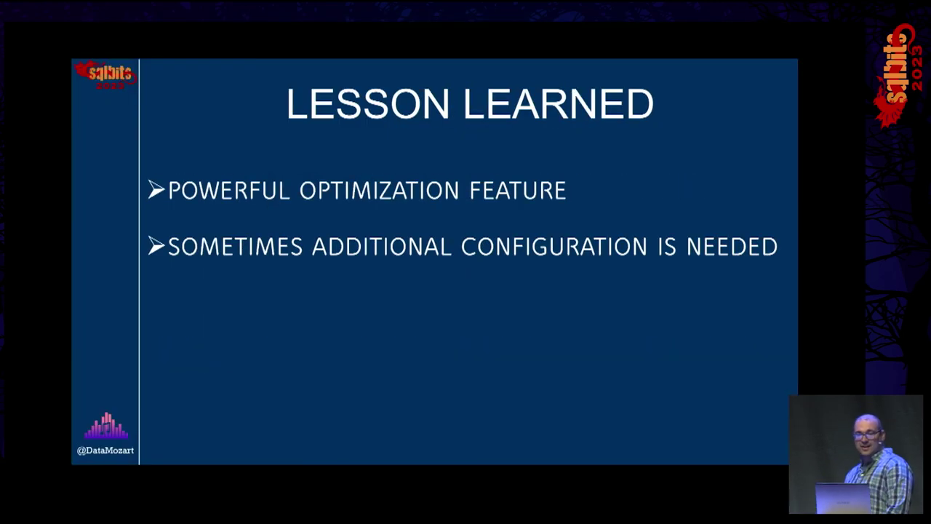